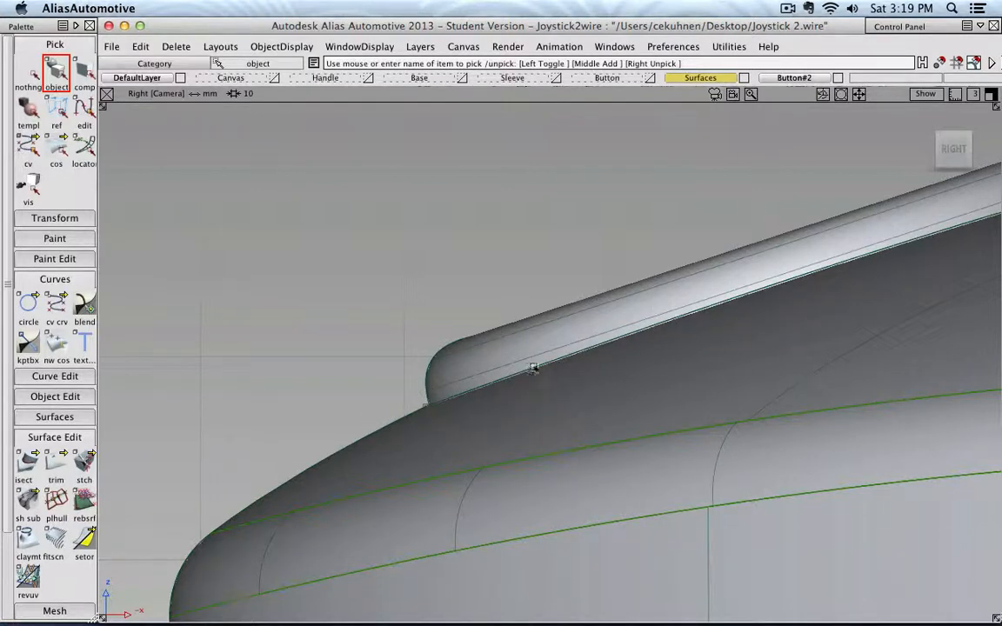
# Step: Offset the button surface outward by about 3.04 mm, reversing the default inward offset direction
pyautogui.click(939, 130)
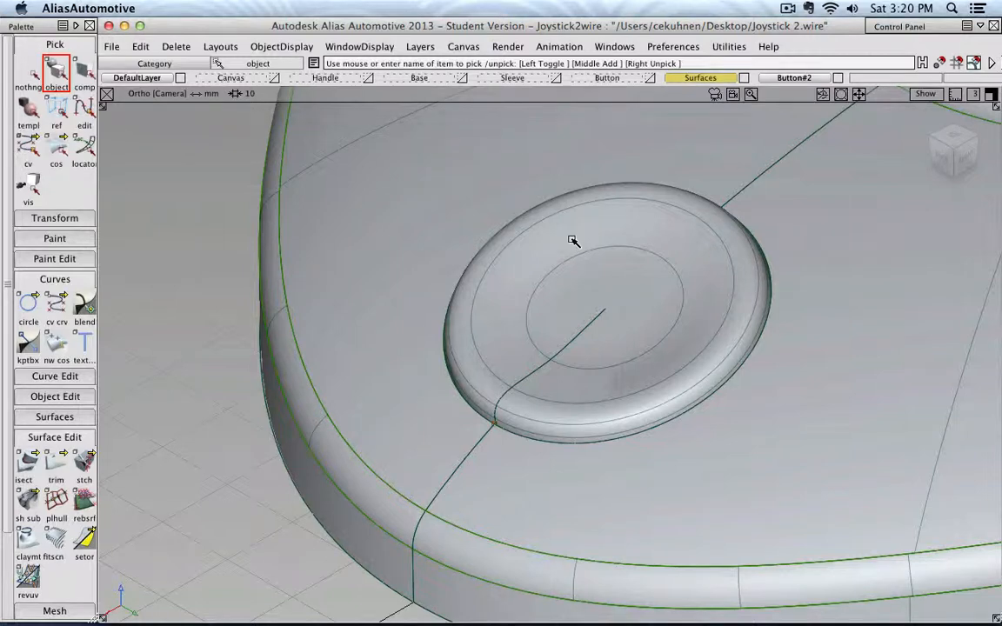
pyautogui.click(585, 254)
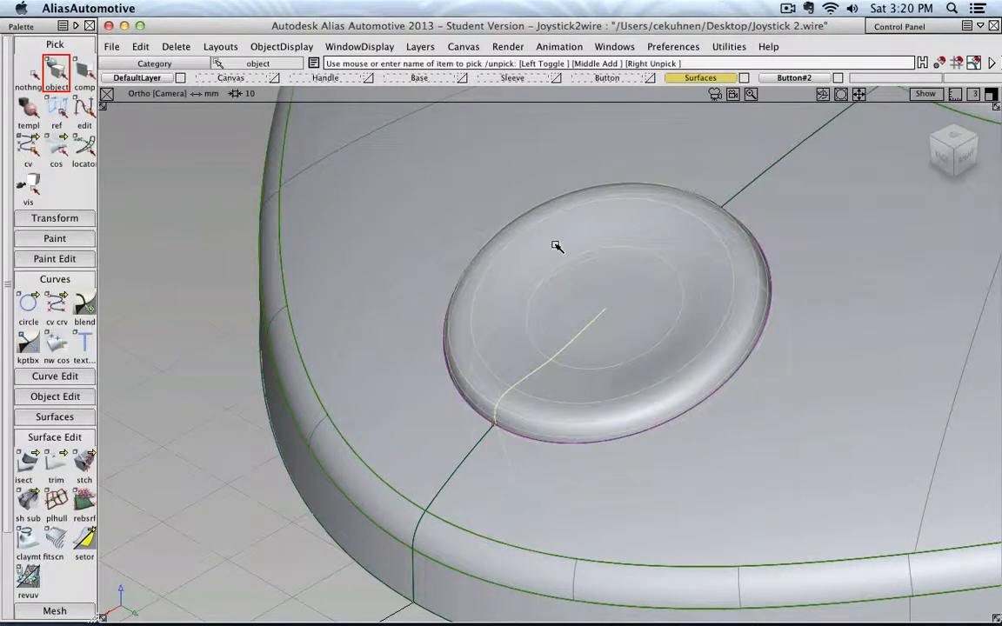
pyautogui.click(77, 397)
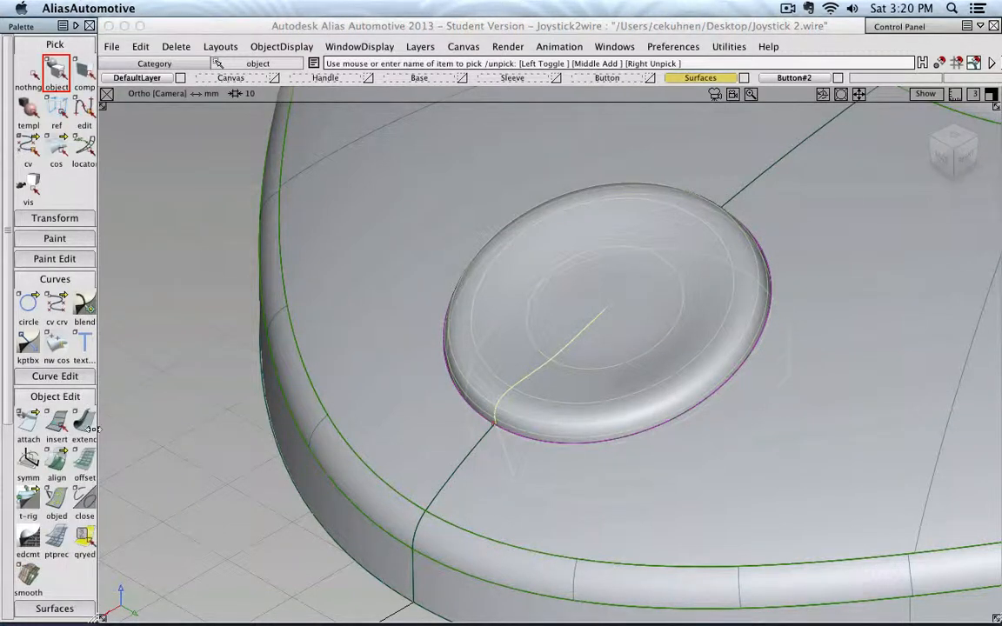
pyautogui.click(85, 465)
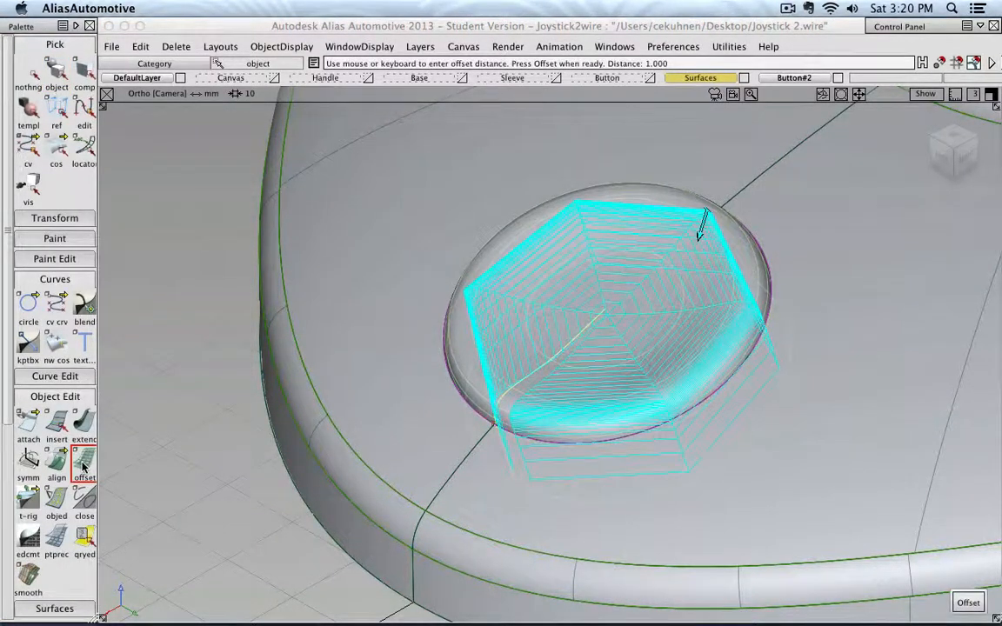
pyautogui.click(701, 233)
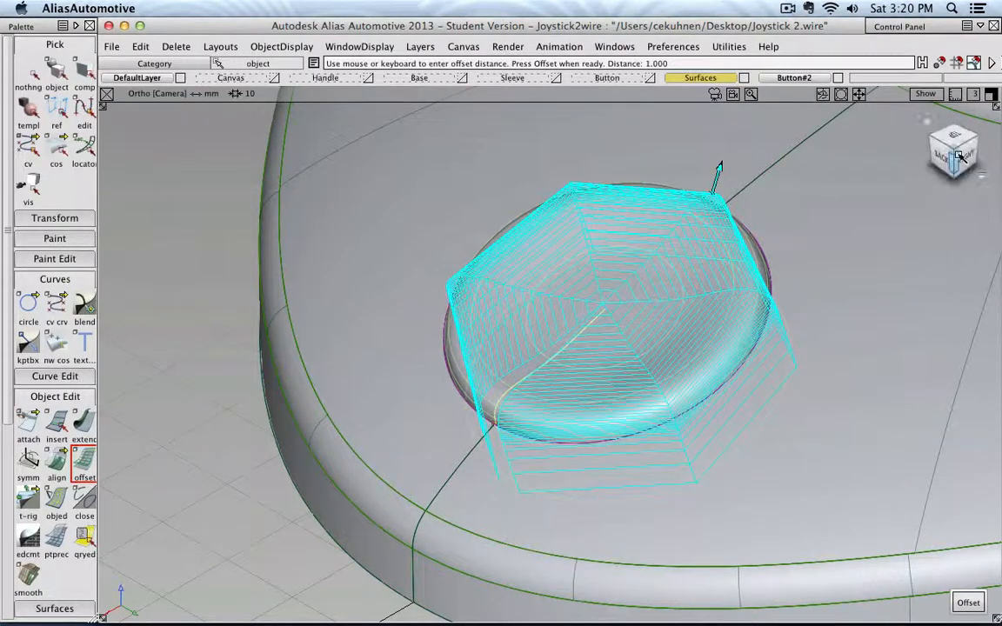
pyautogui.moveTo(961, 160); pyautogui.dragTo(964, 160)
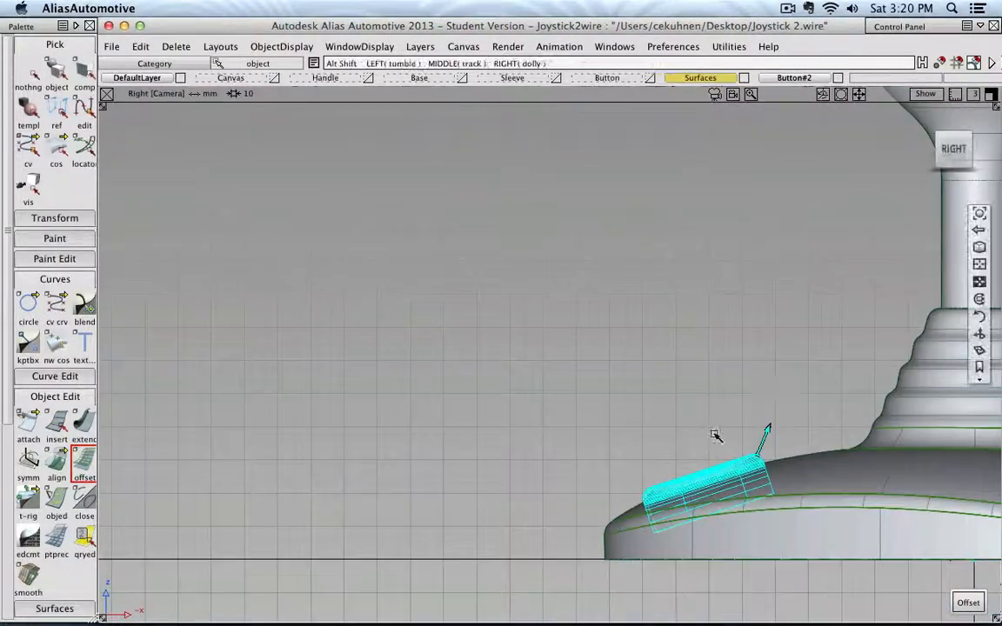
pyautogui.keyDown('alt'); pyautogui.keyDown('shift'); pyautogui.moveTo(648, 365); pyautogui.dragTo(590, 306, button='middle'); pyautogui.keyUp('shift'); pyautogui.keyUp('alt')
pyautogui.scroll(10, 536, 378)
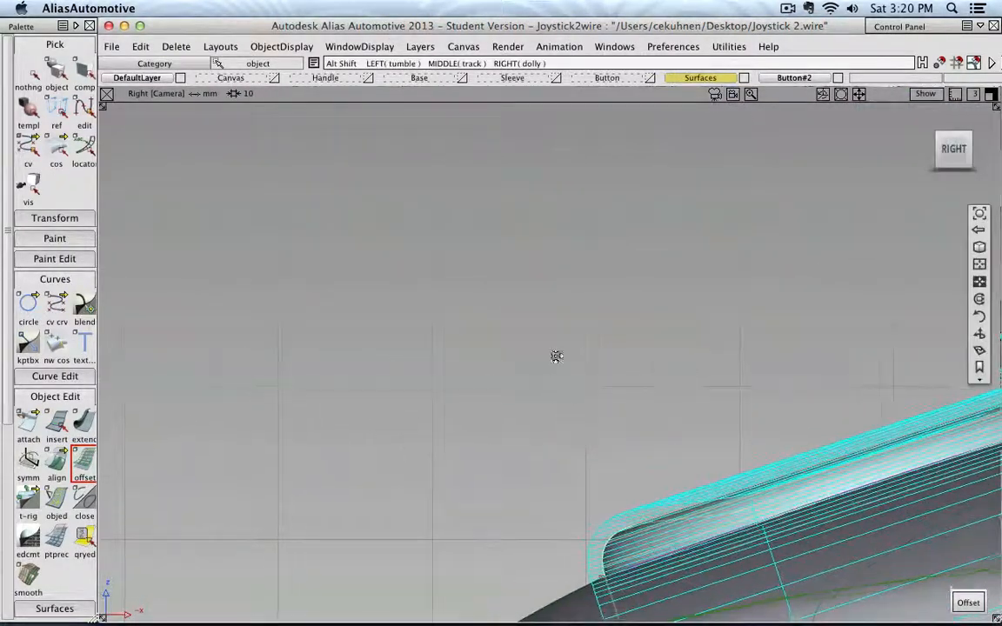
pyautogui.keyDown('alt'); pyautogui.keyDown('shift'); pyautogui.moveTo(556, 356); pyautogui.dragTo(489, 208, button='middle'); pyautogui.keyUp('shift'); pyautogui.keyUp('alt')
pyautogui.moveTo(487, 297); pyautogui.dragTo(514, 290)
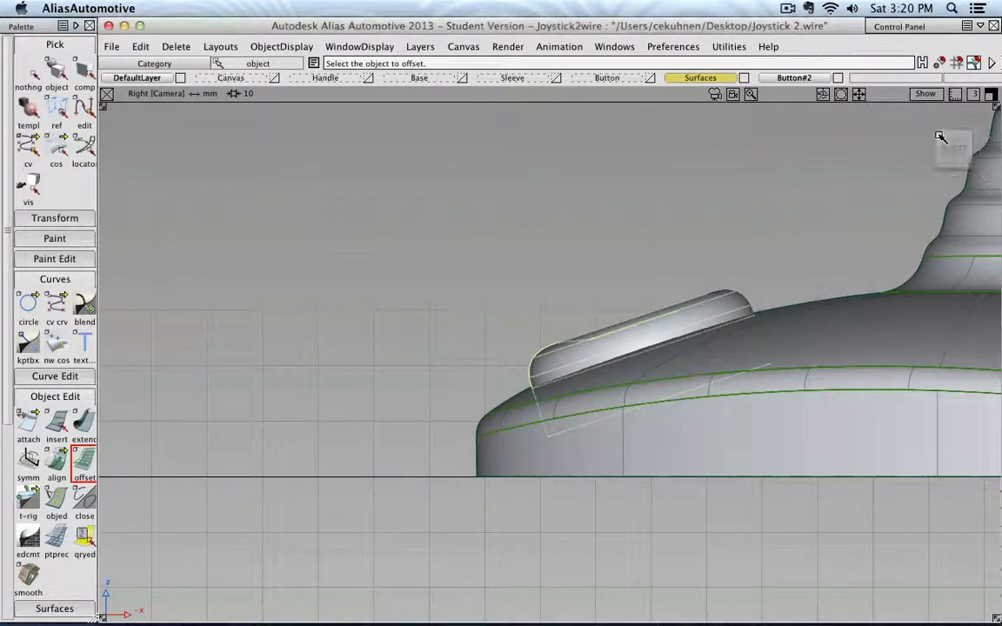
# Step: Create a new layer and name it Bezzel
pyautogui.click(940, 138)
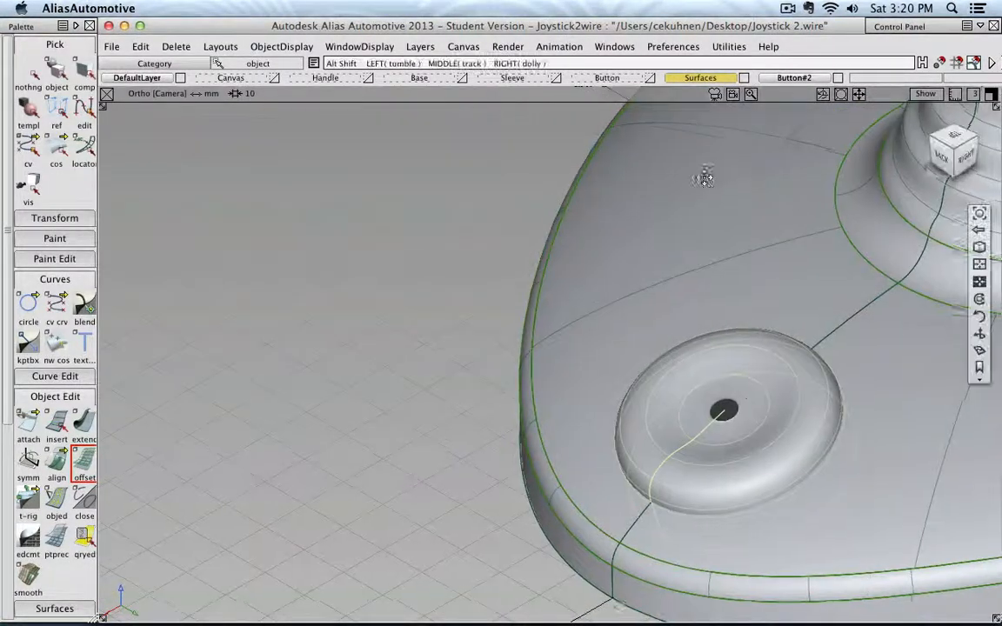
pyautogui.keyDown('alt'); pyautogui.keyDown('shift'); pyautogui.moveTo(702, 177); pyautogui.dragTo(545, 181, button='middle'); pyautogui.keyUp('shift'); pyautogui.keyUp('alt')
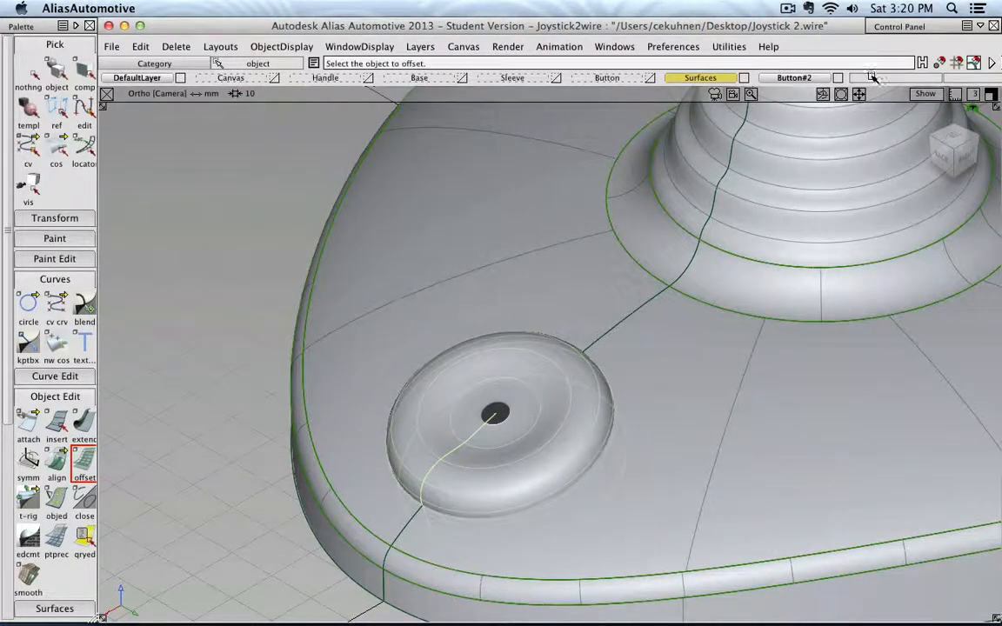
pyautogui.click(420, 46)
pyautogui.click(415, 69)
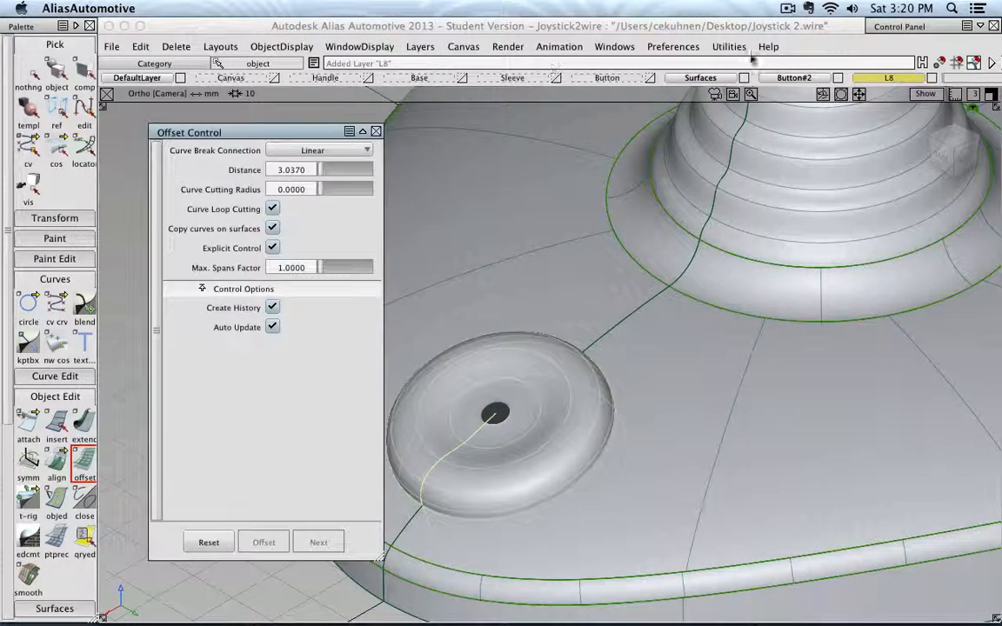
pyautogui.click(376, 131)
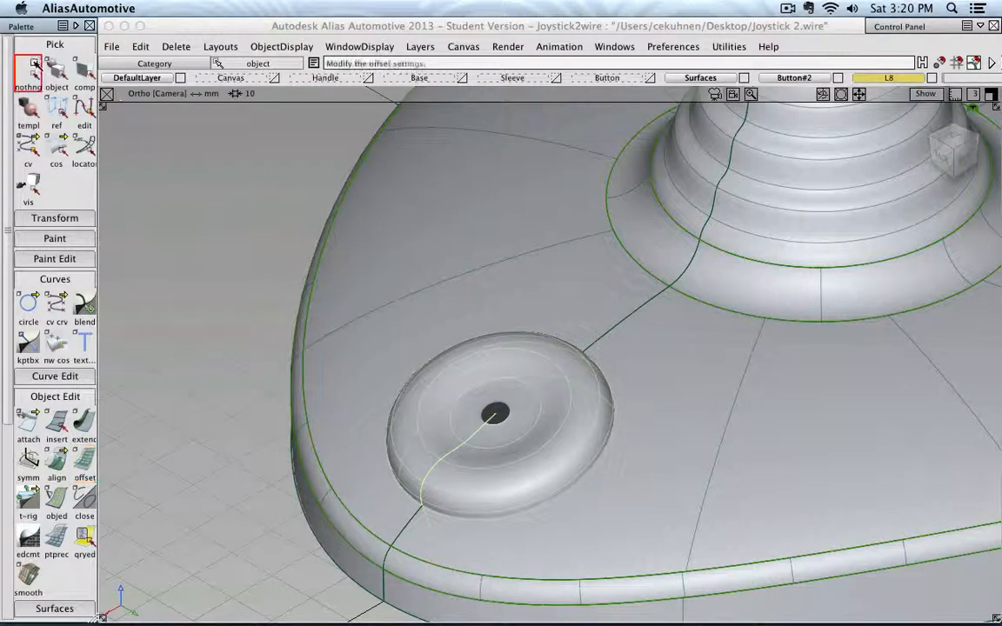
pyautogui.doubleClick(885, 79)
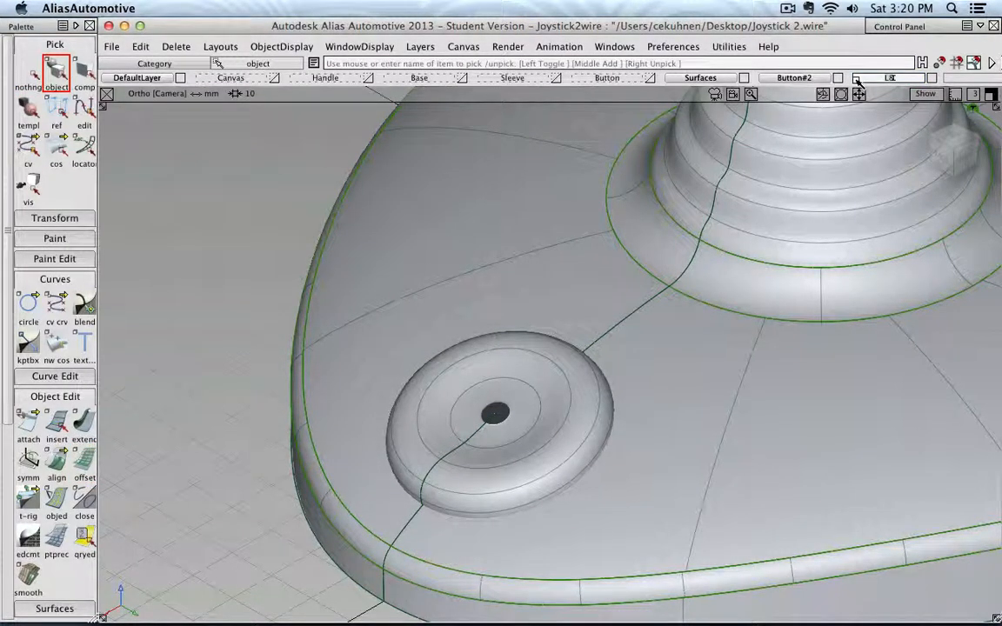
pyautogui.write('Bezzel')
pyautogui.press('Return')
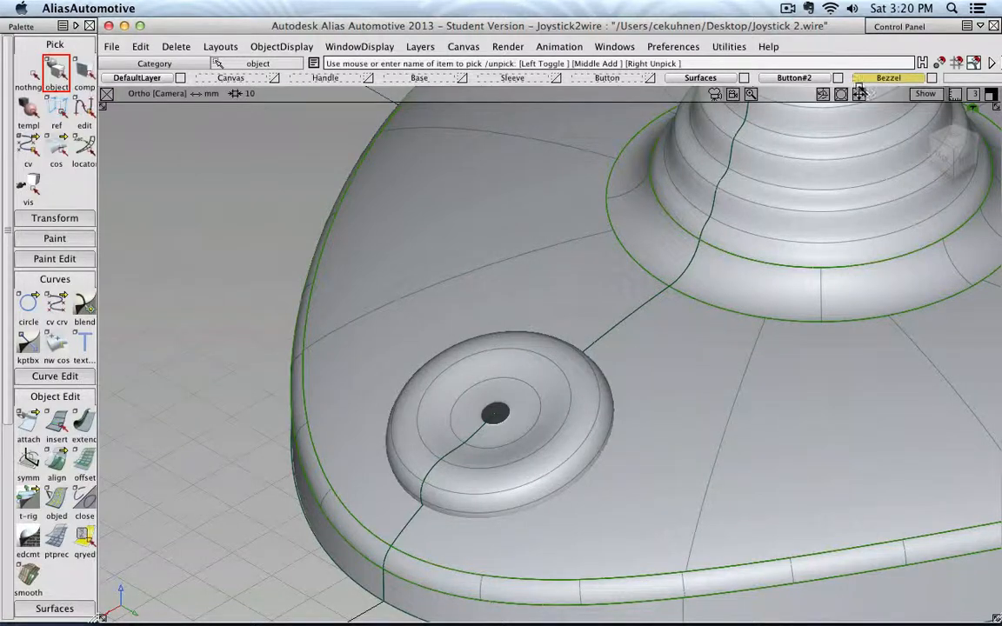
# Step: Assign the offset surface to the Bezzel layer, then make Surfaces the active layer
pyautogui.click(431, 397)
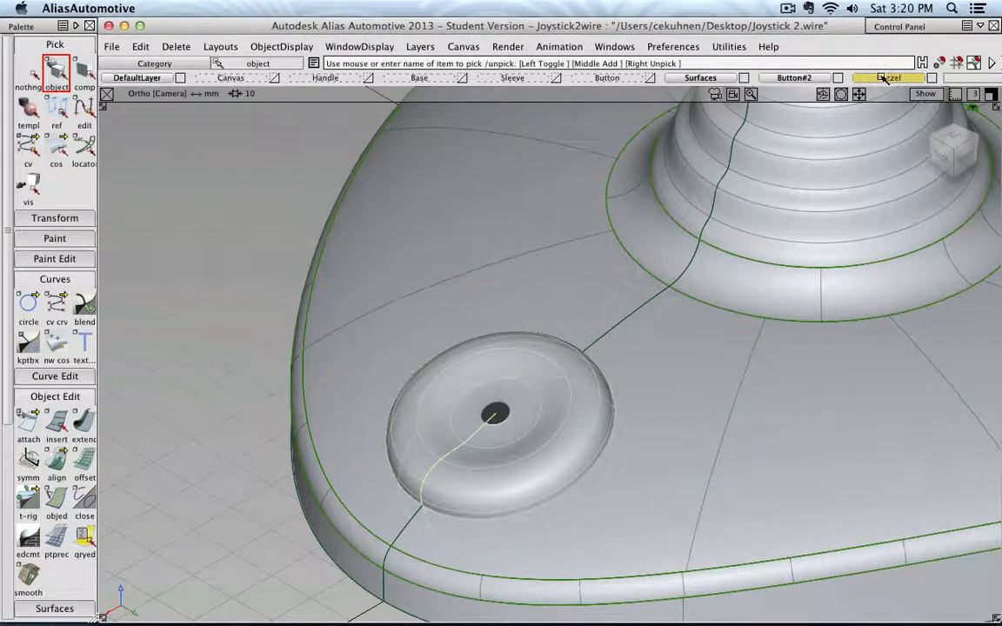
pyautogui.moveTo(885, 79); pyautogui.dragTo(896, 147, button='right')
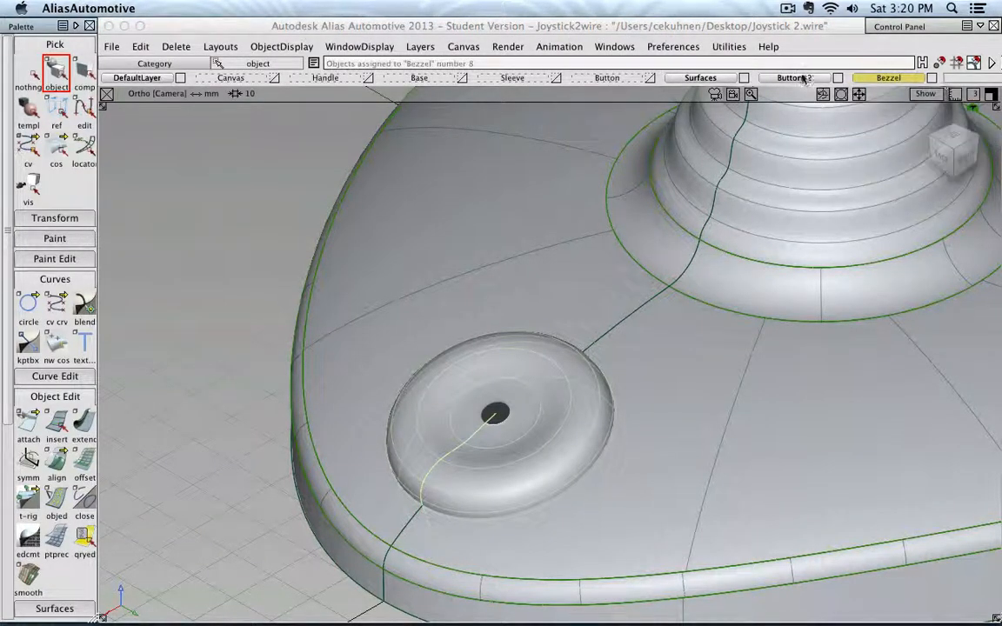
pyautogui.click(700, 77)
pyautogui.click(931, 79)
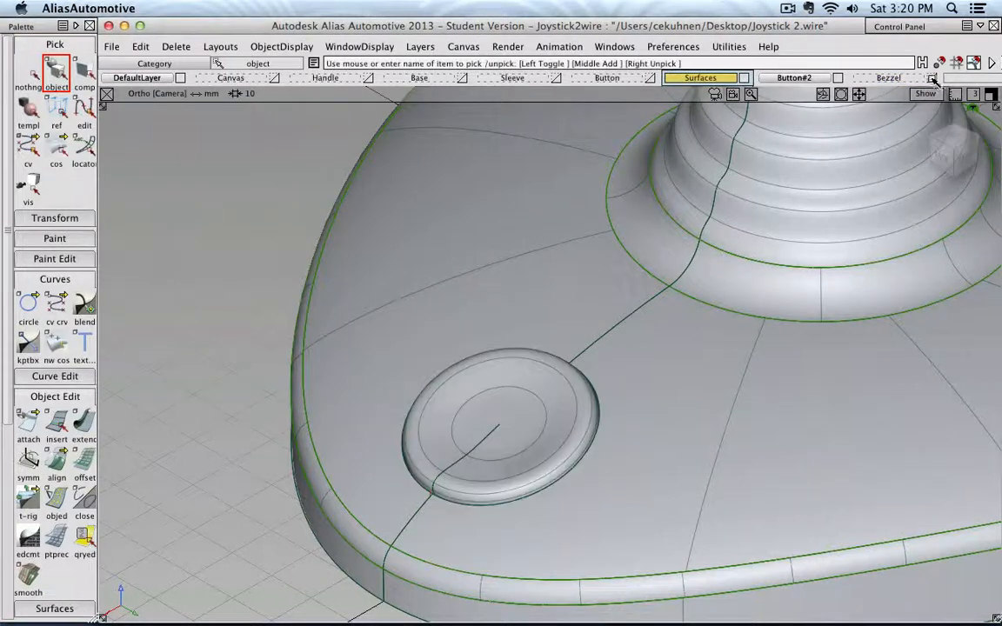
pyautogui.click(933, 79)
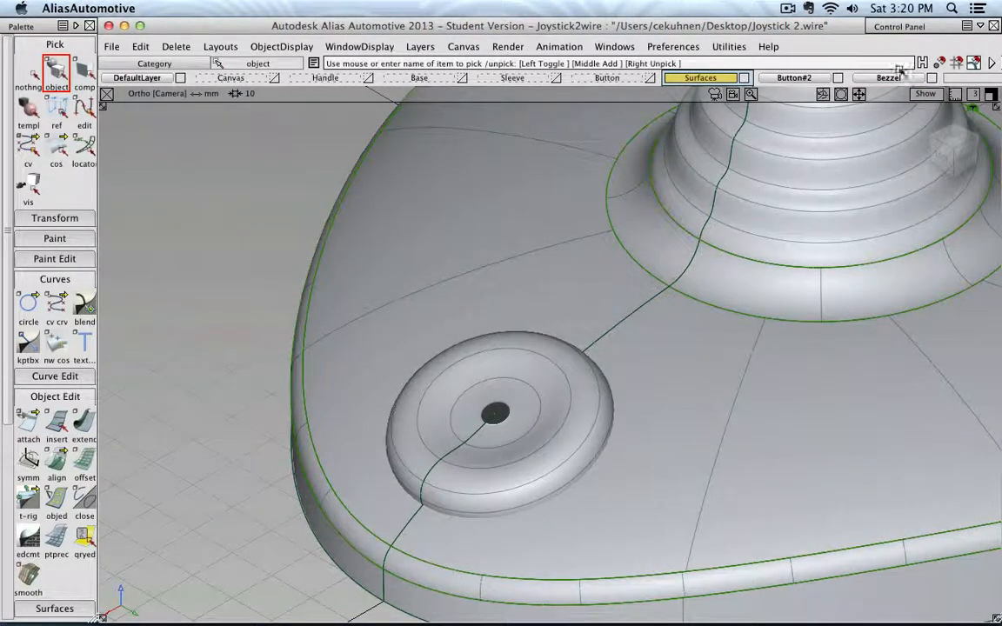
# Step: Intersect the base's top surface with the offset bezel surface, creating the curve on the first surface only
pyautogui.click(58, 44)
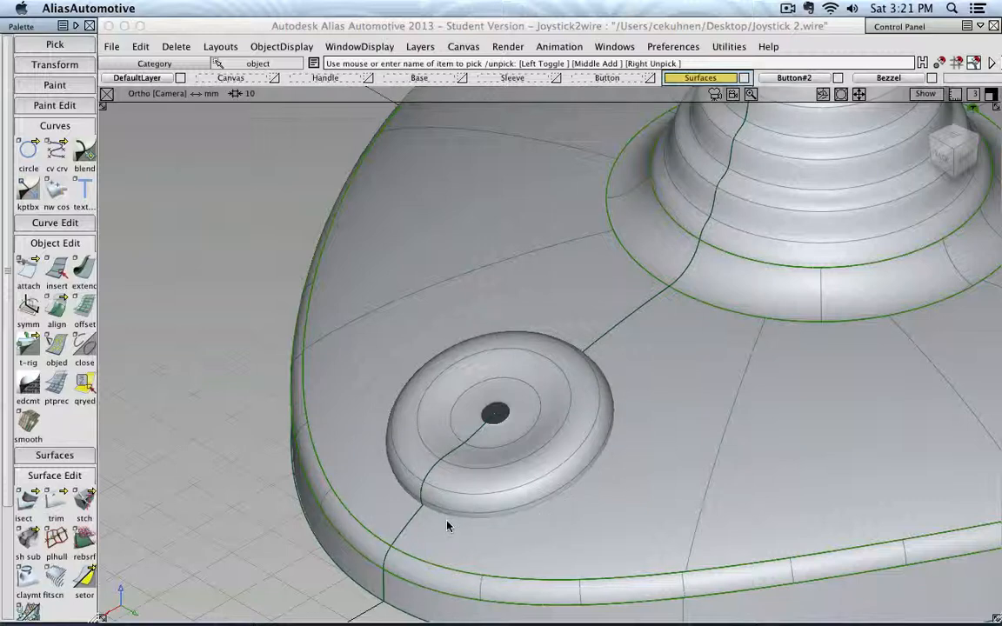
pyautogui.click(54, 242)
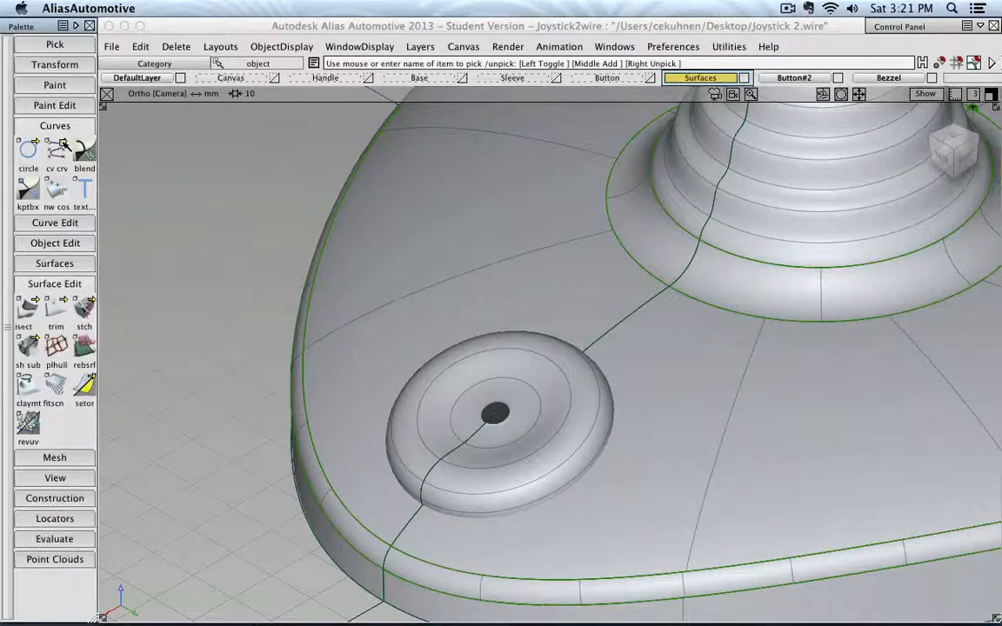
pyautogui.click(68, 126)
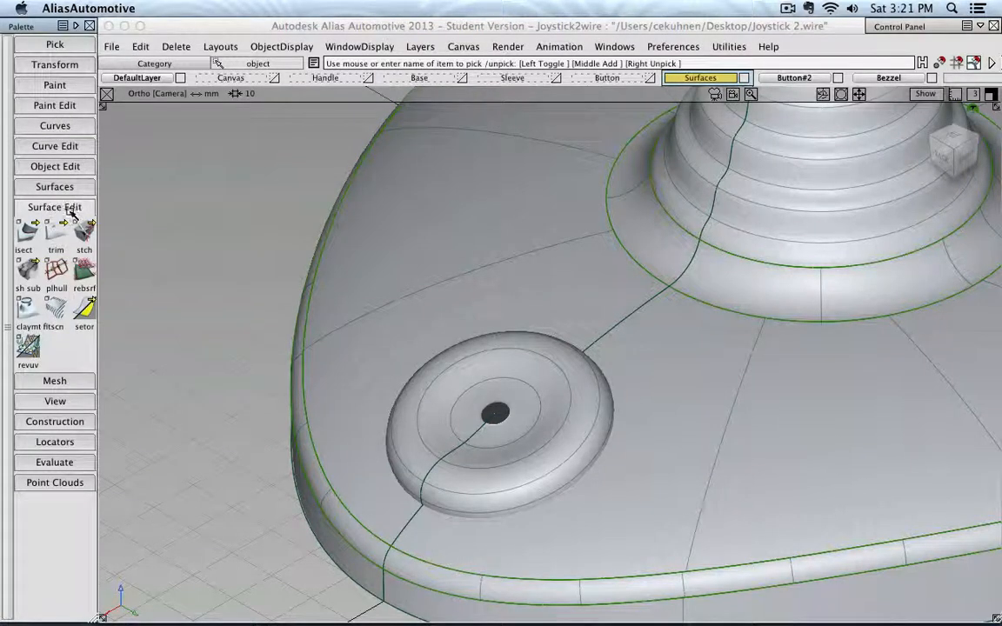
pyautogui.doubleClick(27, 236)
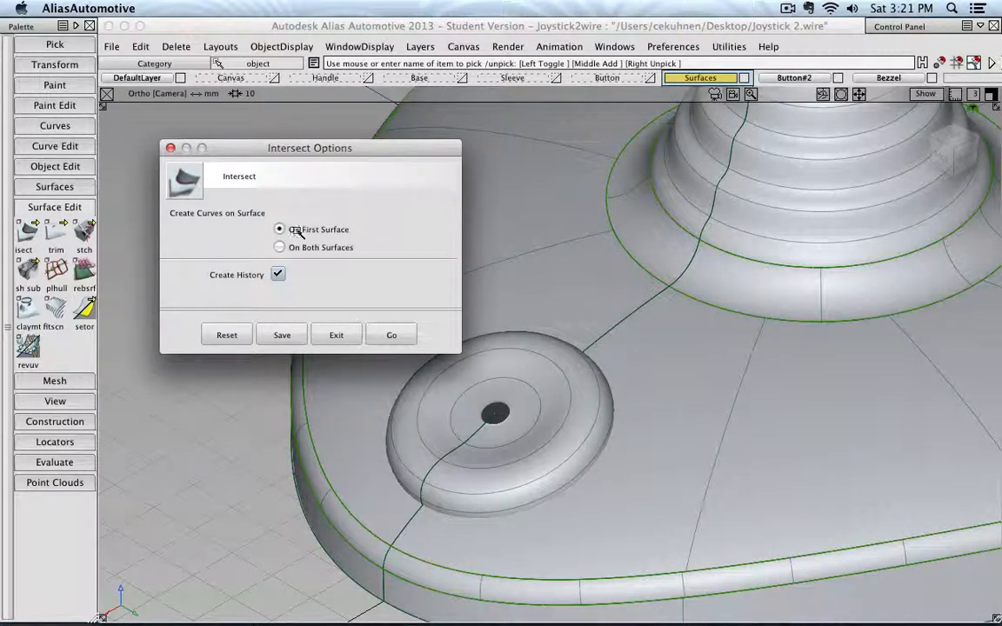
pyautogui.click(393, 335)
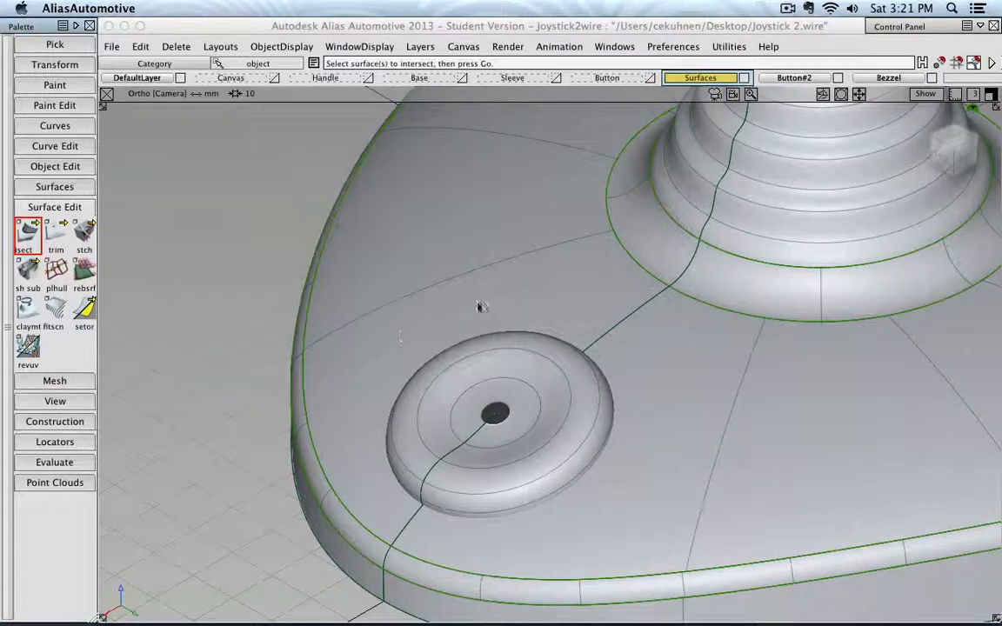
pyautogui.click(737, 404)
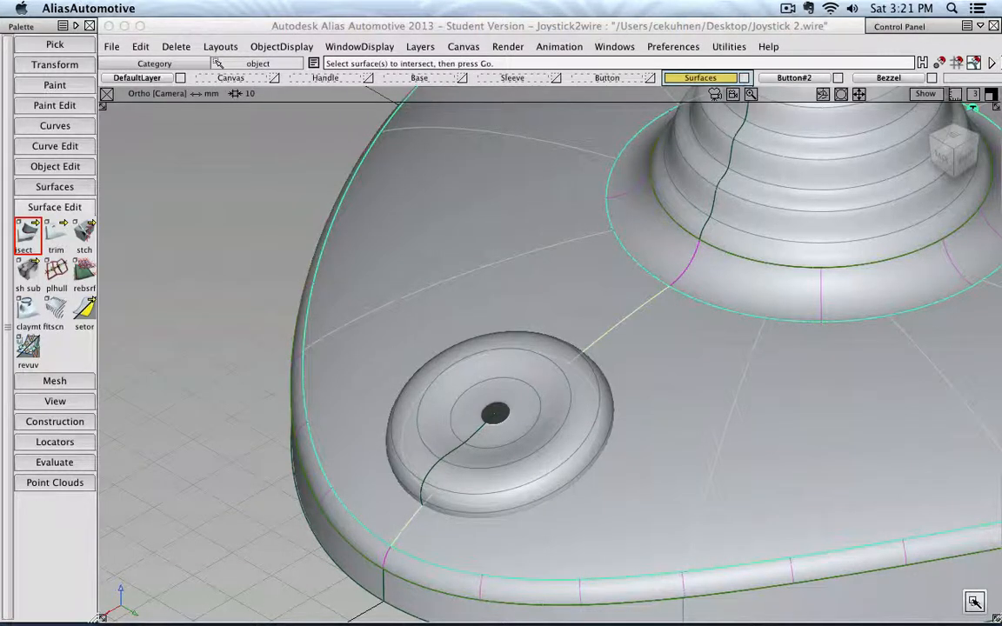
pyautogui.click(974, 602)
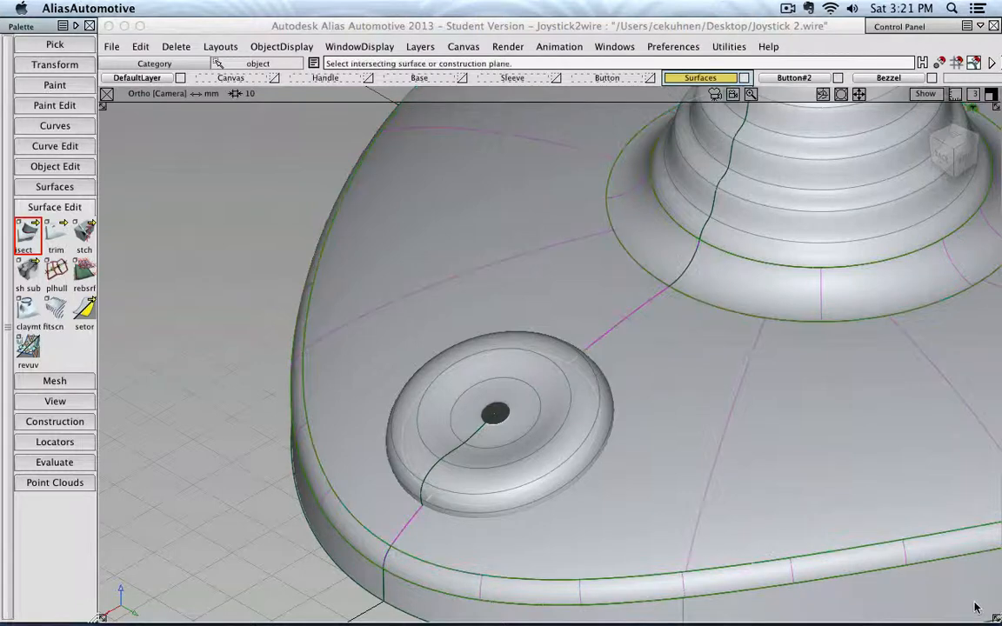
pyautogui.click(419, 415)
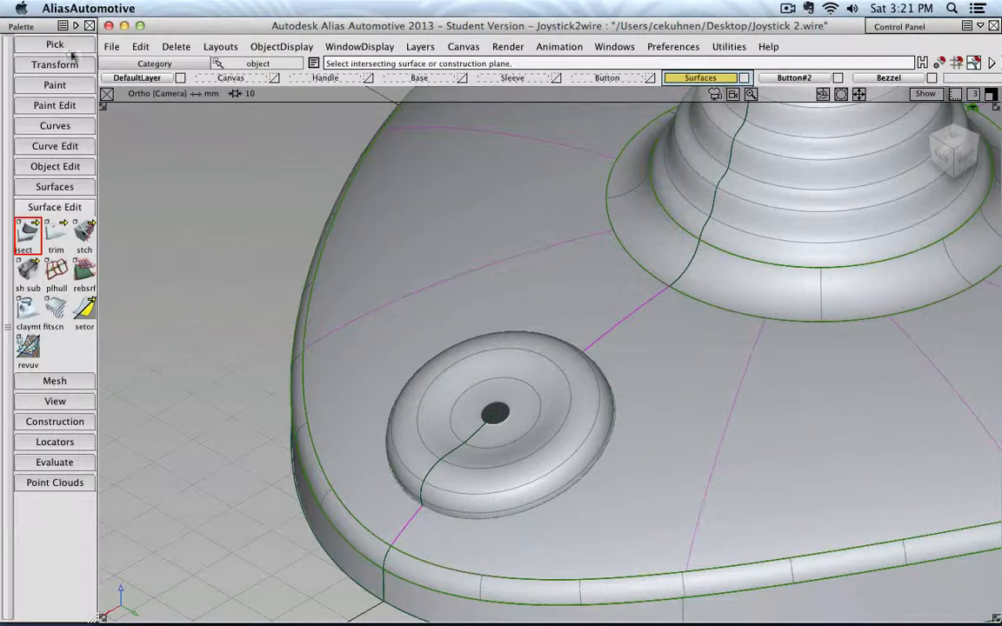
# Step: Hide the Bezzel and Button#2 layers and place a new curve's first CV, snapped to the point on the button hole's front edge
pyautogui.click(931, 78)
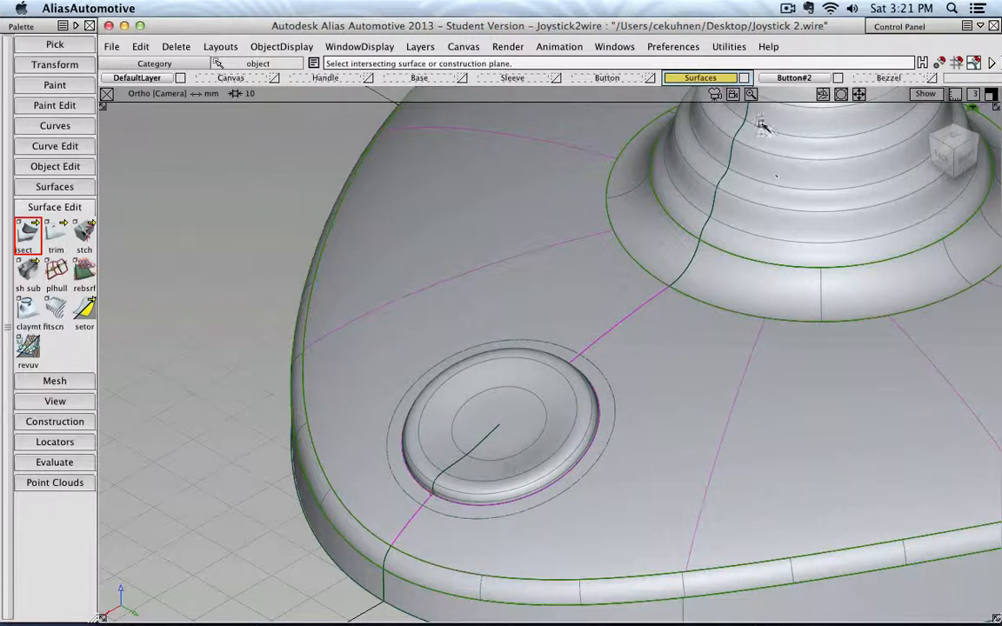
pyautogui.click(838, 77)
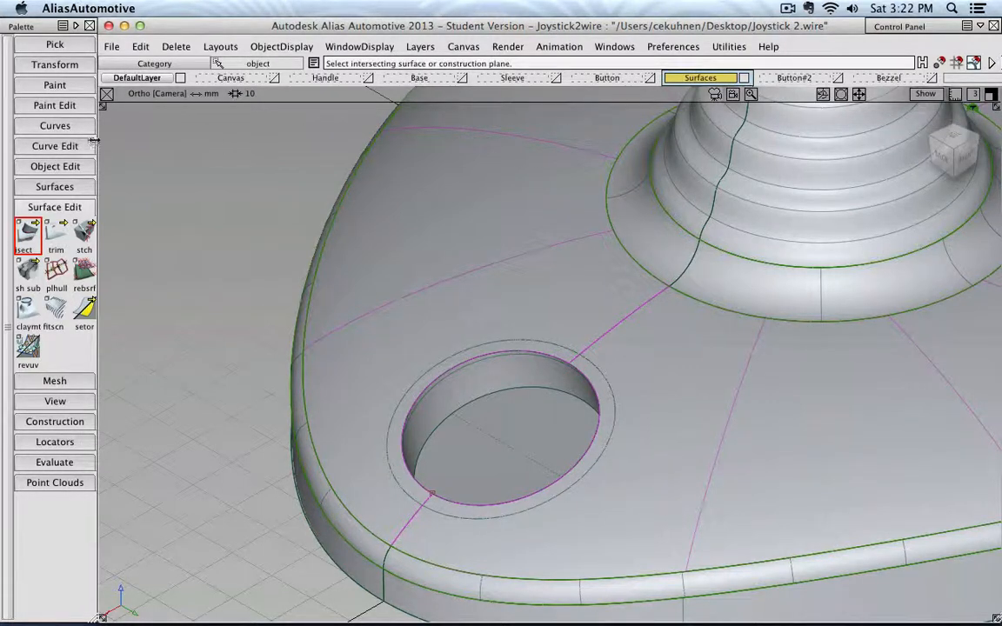
pyautogui.click(54, 125)
pyautogui.click(56, 152)
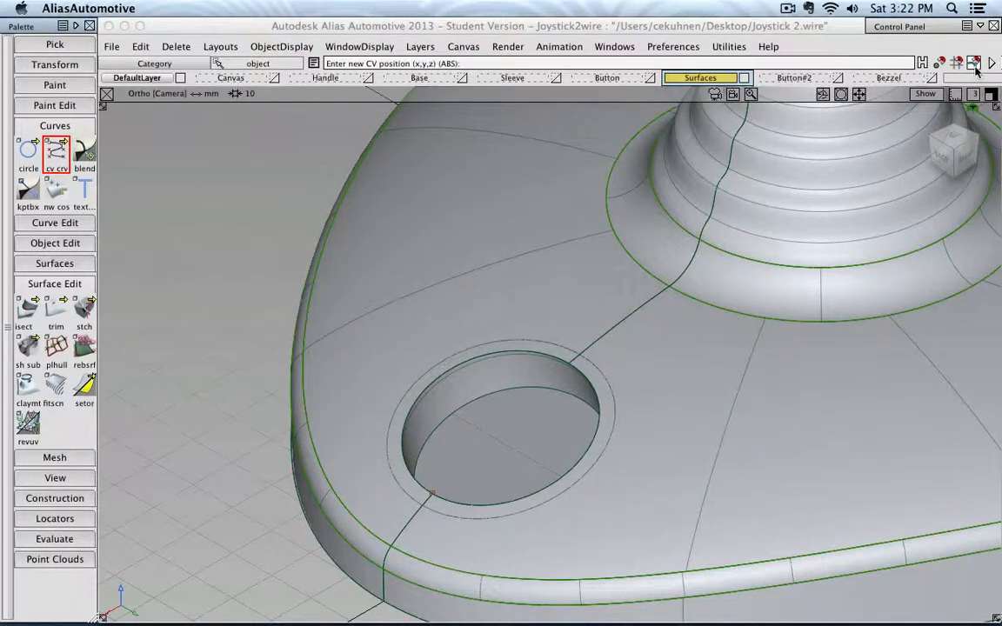
pyautogui.click(938, 65)
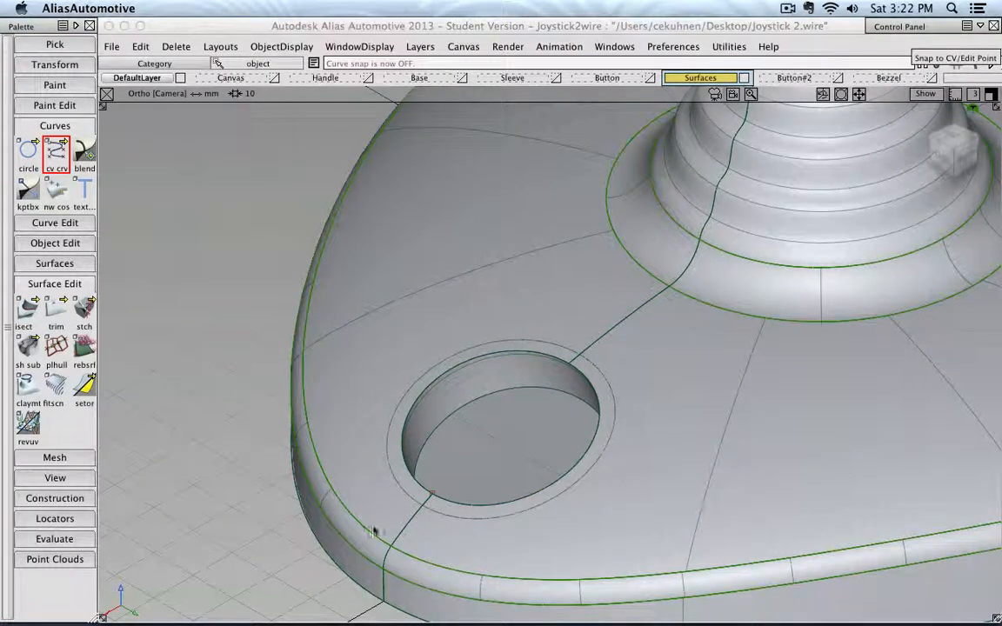
pyautogui.click(435, 497)
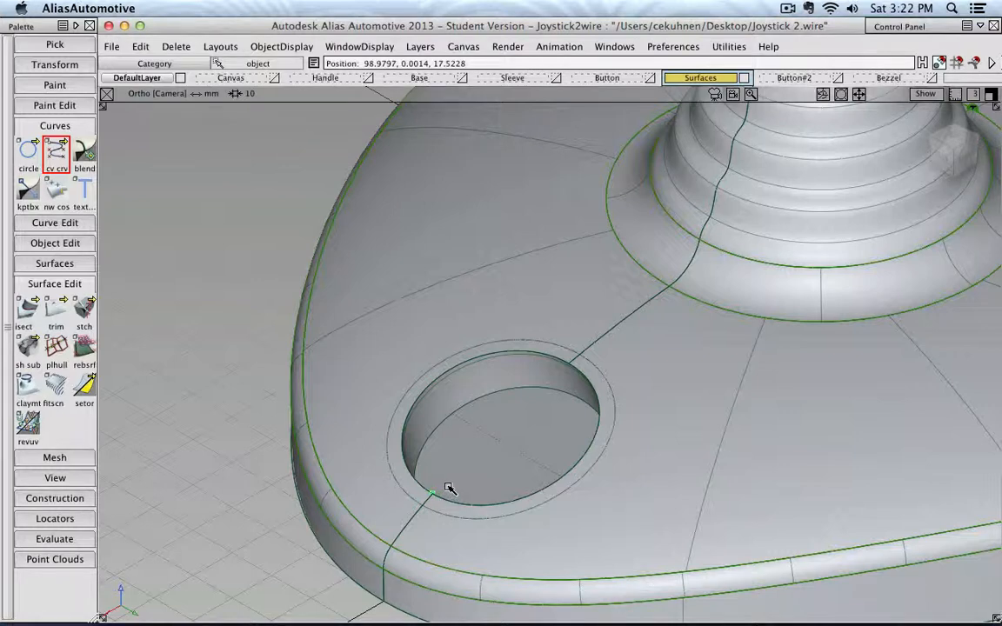
pyautogui.click(432, 491)
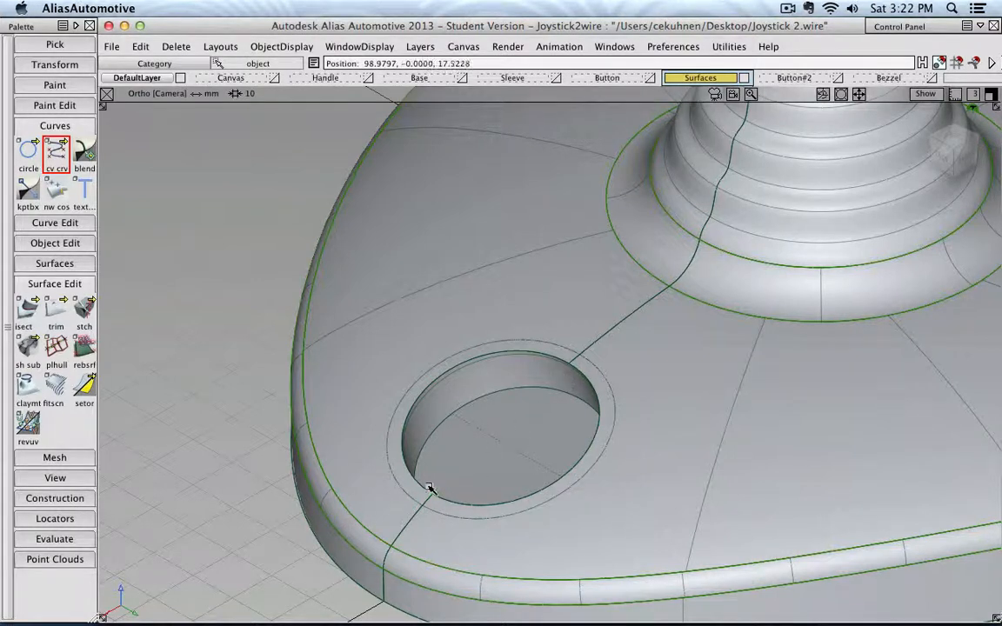
# Step: Show the model unshaded in the right view, framed closely on the new curve's start point
pyautogui.click(953, 163)
pyautogui.keyDown('alt'); pyautogui.keyDown('shift'); pyautogui.moveTo(698, 486); pyautogui.dragTo(586, 433, button='right'); pyautogui.keyUp('shift'); pyautogui.keyUp('alt')
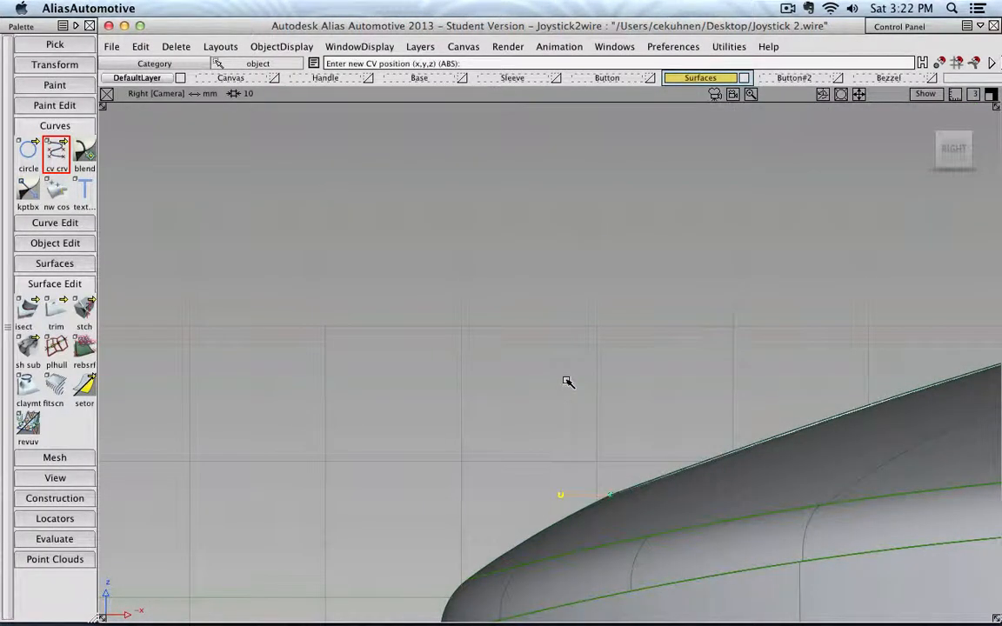
pyautogui.keyDown('alt'); pyautogui.keyDown('shift'); pyautogui.moveTo(602, 440); pyautogui.dragTo(569, 381, button='middle'); pyautogui.keyUp('shift'); pyautogui.keyUp('alt')
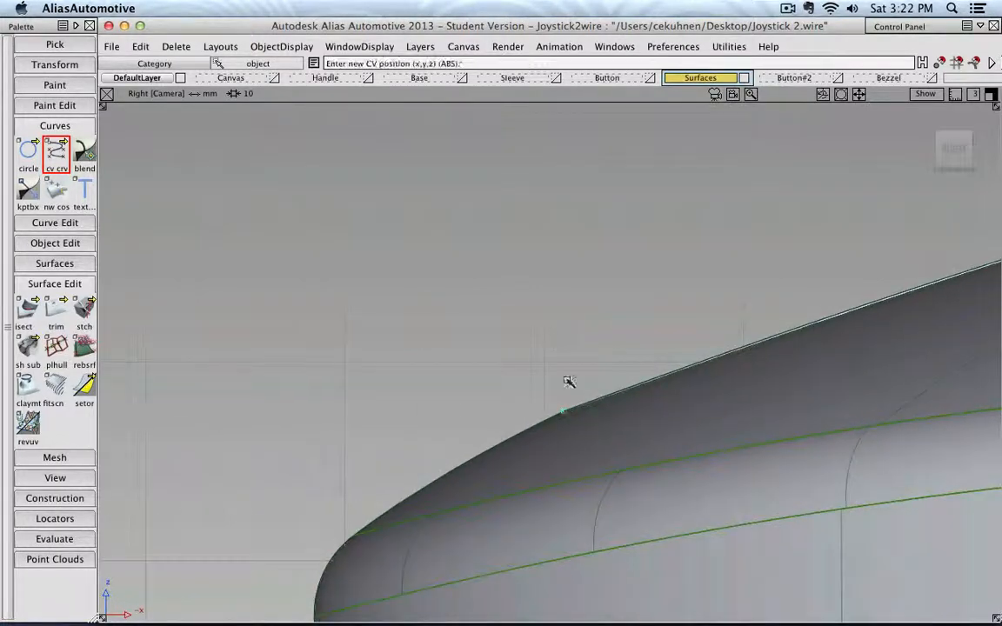
pyautogui.keyDown('alt'); pyautogui.keyDown('shift'); pyautogui.moveTo(568, 382); pyautogui.dragTo(572, 387, button='right'); pyautogui.keyUp('shift'); pyautogui.keyUp('alt')
pyautogui.keyDown('alt'); pyautogui.keyDown('shift'); pyautogui.moveTo(557, 422); pyautogui.dragTo(526, 365, button='middle'); pyautogui.keyUp('shift'); pyautogui.keyUp('alt')
pyautogui.keyDown('ctrl'); pyautogui.keyDown('shift'); pyautogui.moveTo(523, 364); pyautogui.dragTo(571, 366); pyautogui.keyUp('shift'); pyautogui.keyUp('ctrl')
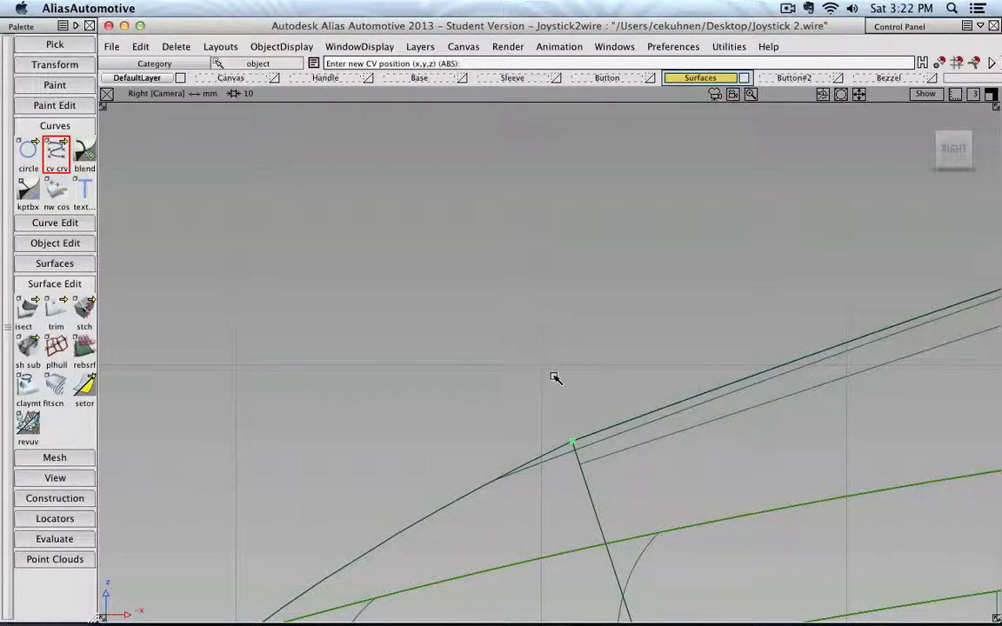
# Step: Place the curve's second and third CVs above the hole's front edge and curve-snap the fourth where the intersection curve meets the base's centre edge
pyautogui.click(553, 383)
pyautogui.click(486, 406)
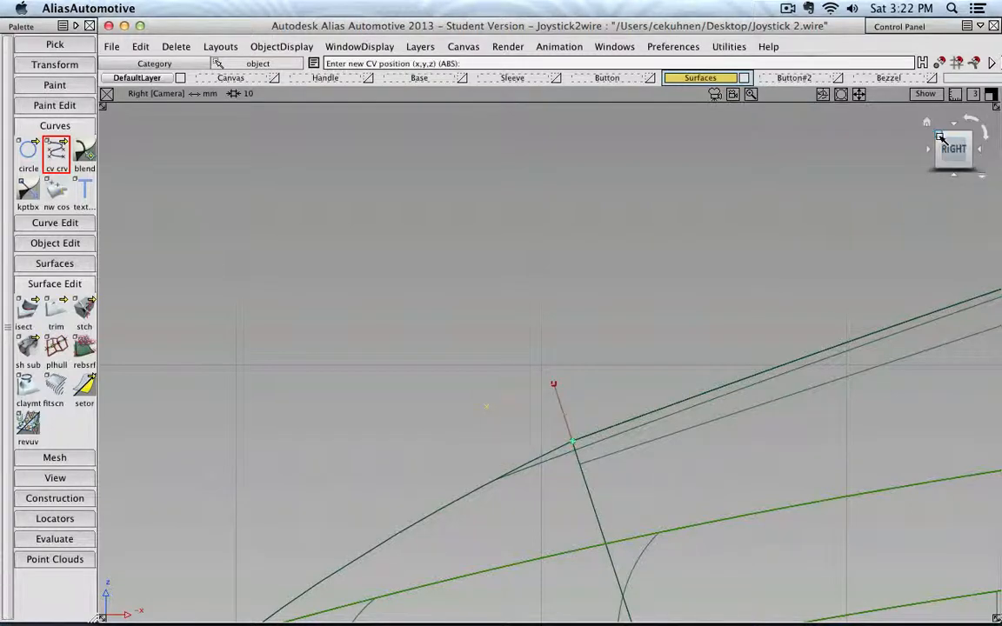
pyautogui.keyDown('alt'); pyautogui.keyDown('shift'); pyautogui.moveTo(939, 136); pyautogui.dragTo(668, 306); pyautogui.keyUp('shift'); pyautogui.keyUp('alt')
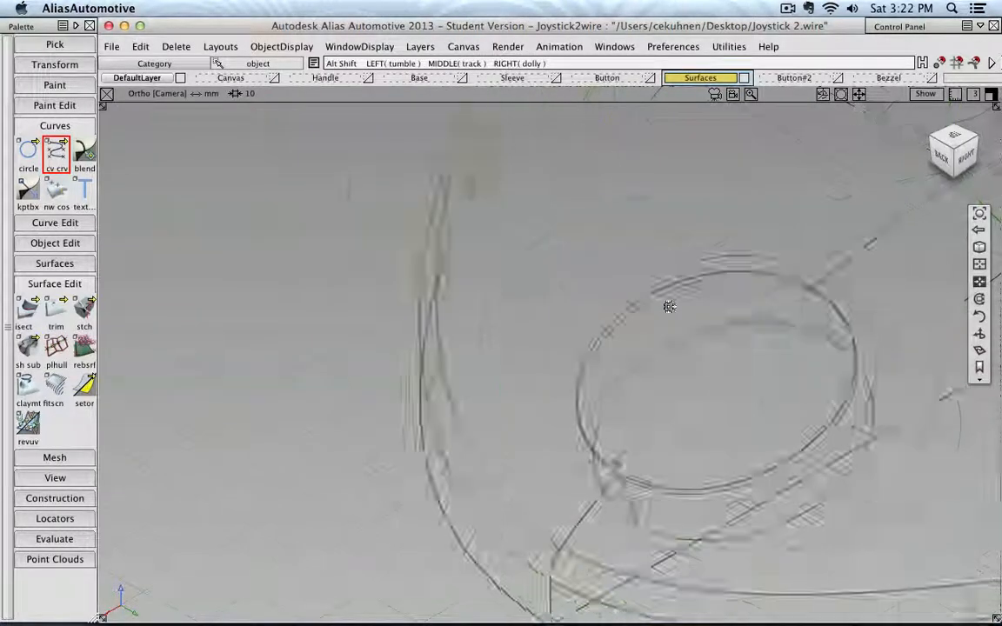
pyautogui.keyDown('alt'); pyautogui.keyDown('shift'); pyautogui.moveTo(669, 306); pyautogui.dragTo(596, 243, button='middle'); pyautogui.keyUp('shift'); pyautogui.keyUp('alt')
pyautogui.scroll(5, 578, 384)
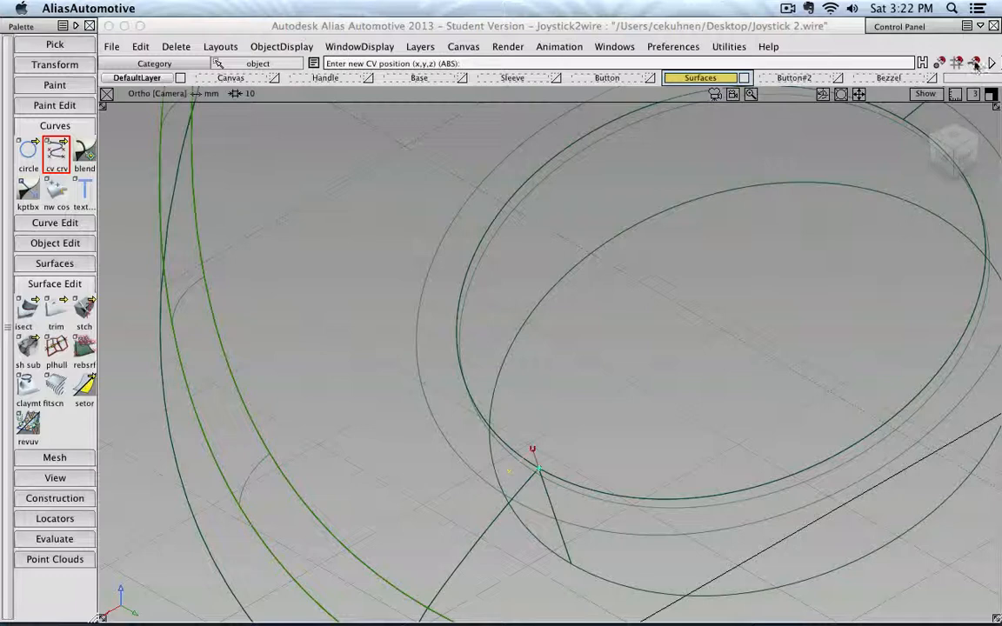
pyautogui.click(973, 64)
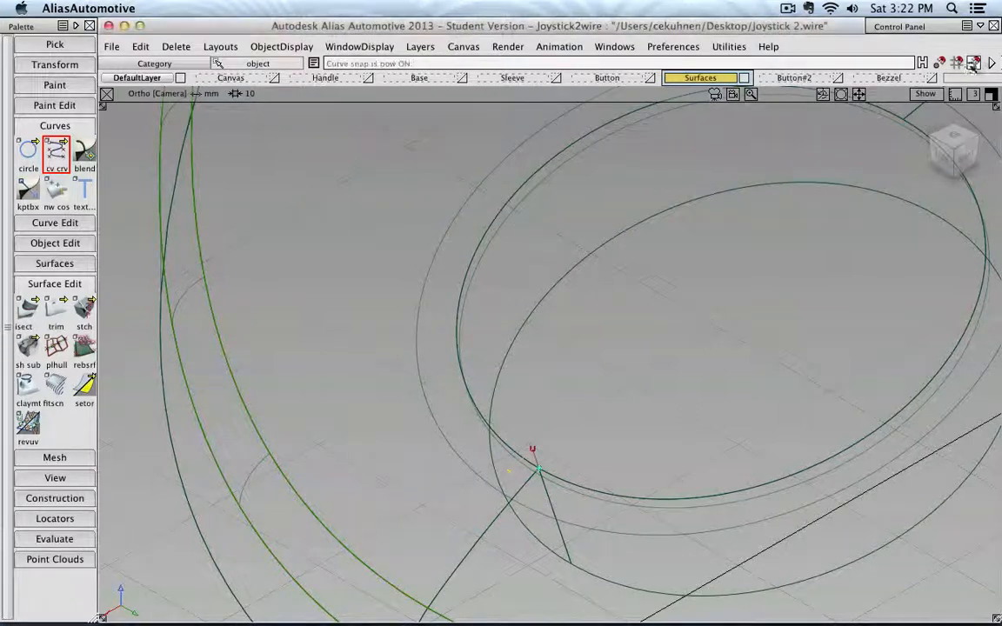
pyautogui.doubleClick(991, 63)
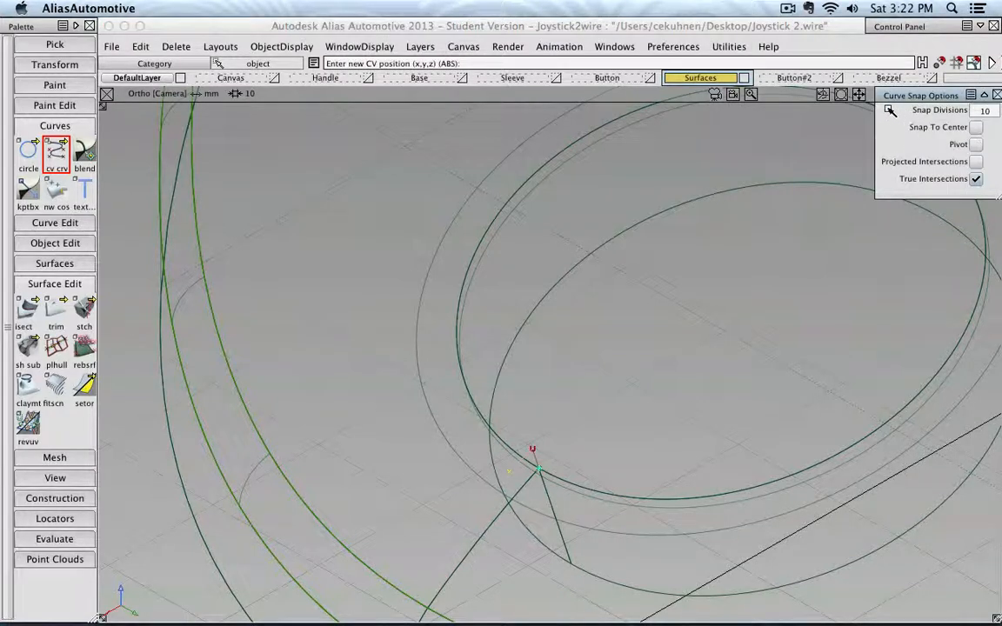
pyautogui.click(982, 112)
pyautogui.press('ctrl')
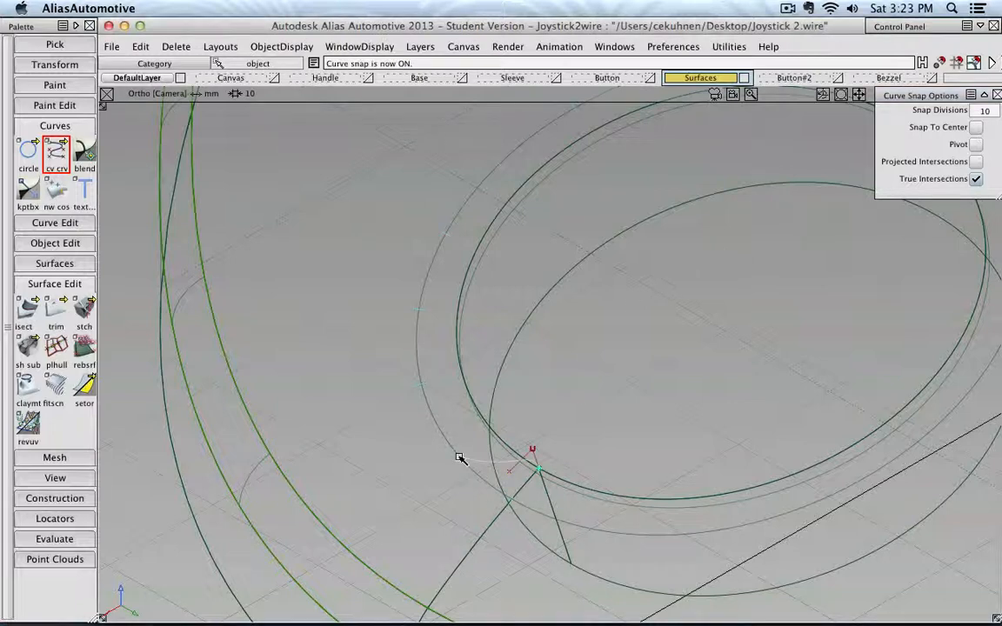
pyautogui.keyDown('ctrl'); pyautogui.moveTo(460, 458); pyautogui.dragTo(517, 505); pyautogui.keyUp('ctrl')
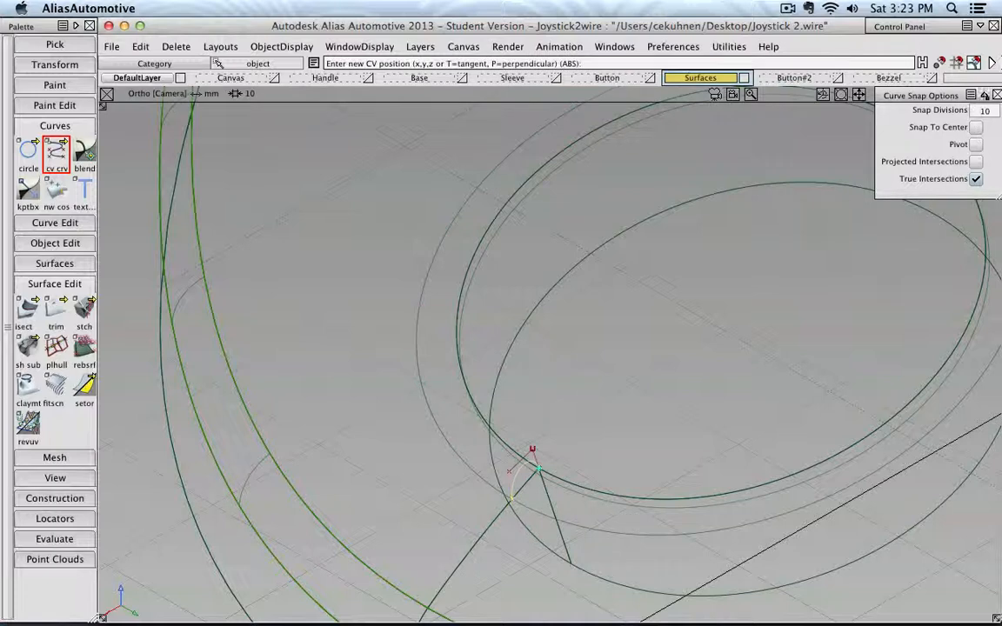
# Step: Turn off curve snapping, close its options and return to the right view, framed closely on the new profile curve
pyautogui.click(974, 64)
pyautogui.moveTo(894, 98); pyautogui.dragTo(709, 137)
pyautogui.click(814, 137)
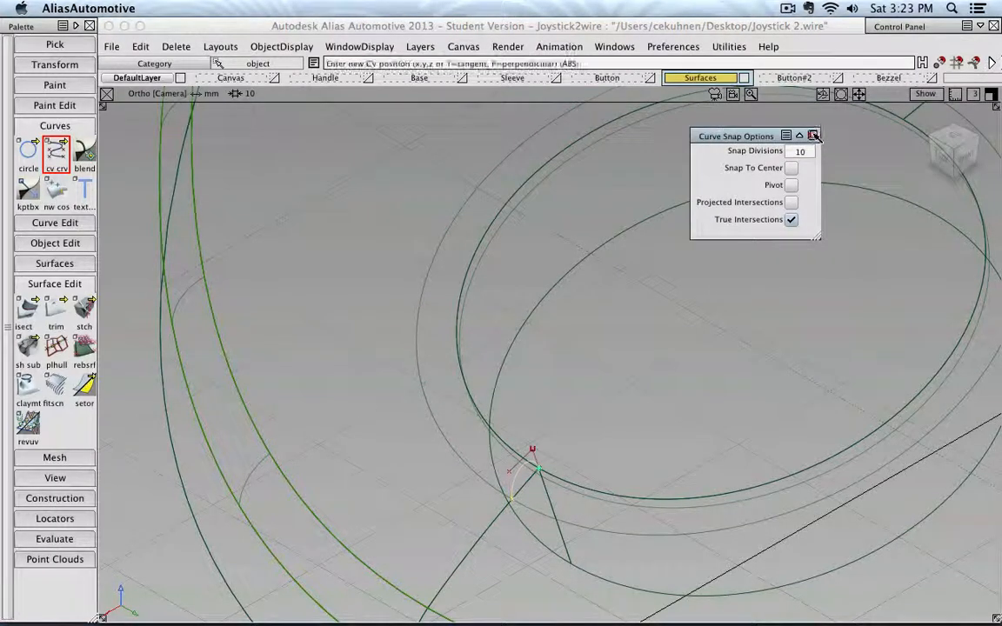
pyautogui.click(967, 157)
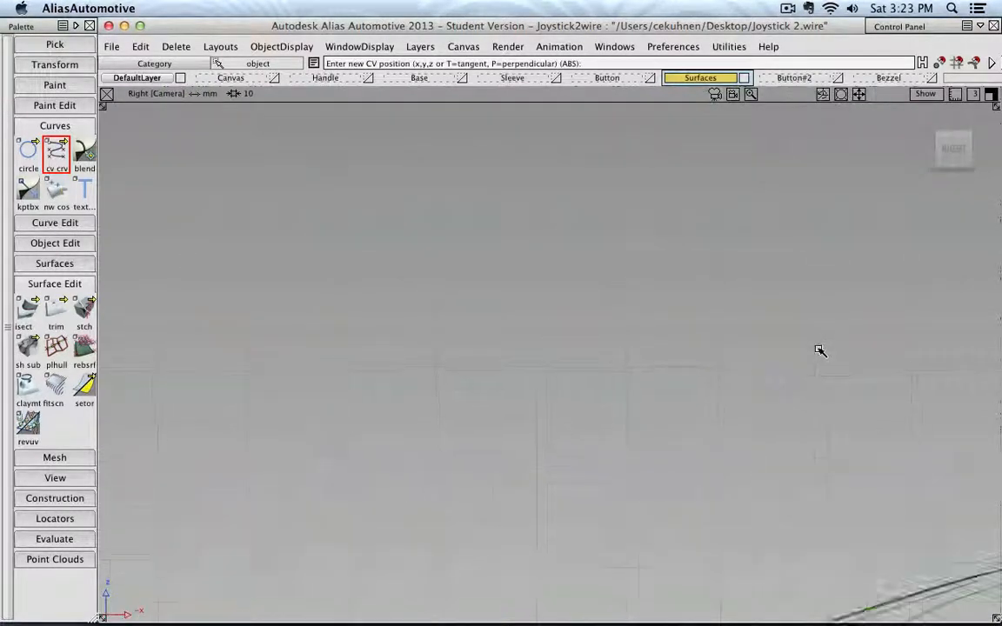
pyautogui.scroll(-3, 819, 350)
pyautogui.keyDown('alt'); pyautogui.keyDown('shift'); pyautogui.moveTo(796, 449); pyautogui.dragTo(619, 293, button='middle'); pyautogui.keyUp('shift'); pyautogui.keyUp('alt')
pyautogui.scroll(8, 513, 376)
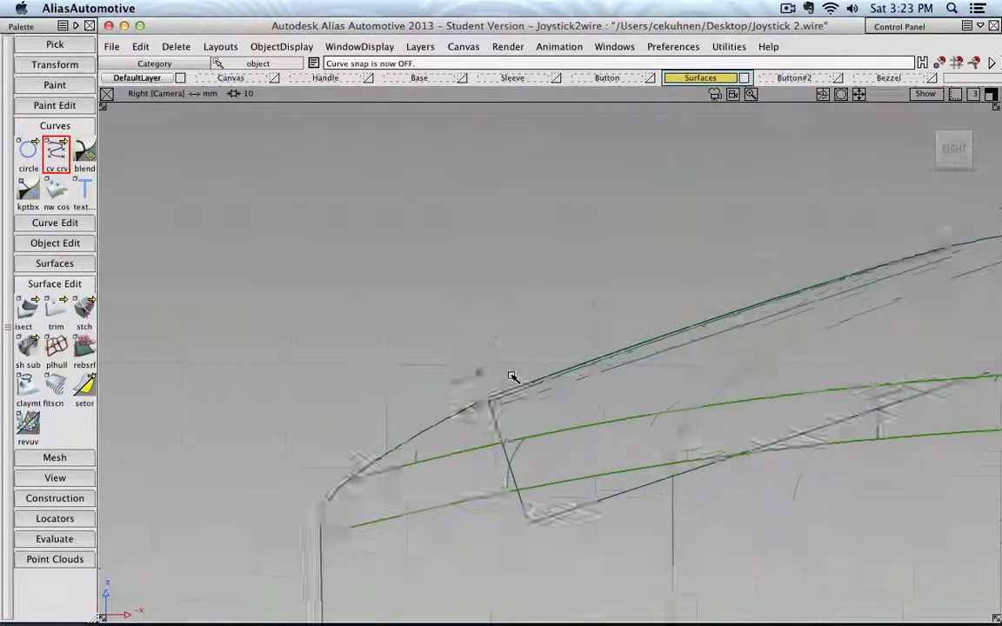
pyautogui.scroll(5, 512, 375)
pyautogui.keyDown('alt'); pyautogui.keyDown('shift'); pyautogui.moveTo(477, 380); pyautogui.dragTo(599, 313, button='middle'); pyautogui.keyUp('shift'); pyautogui.keyUp('alt')
pyautogui.scroll(2, 579, 338)
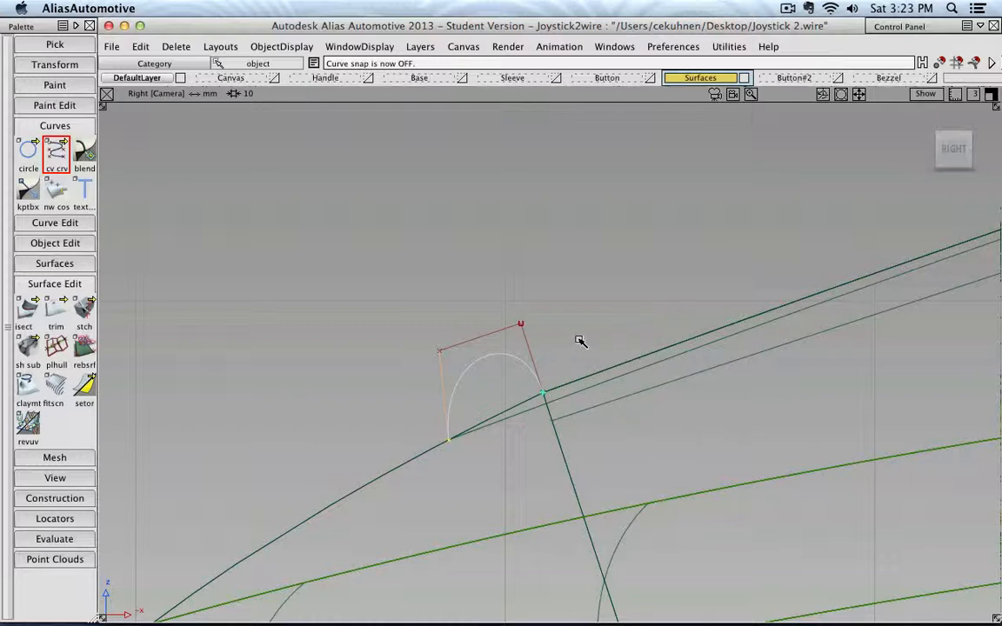
# Step: Finish the profile curve by deselecting everything and make object picking active
pyautogui.click(55, 45)
pyautogui.click(29, 74)
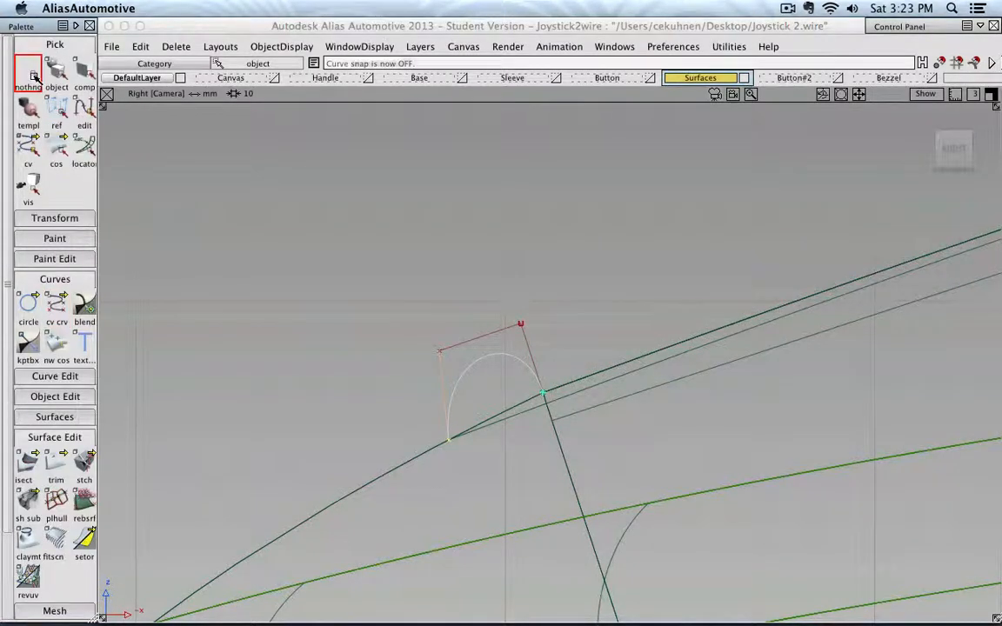
pyautogui.click(56, 74)
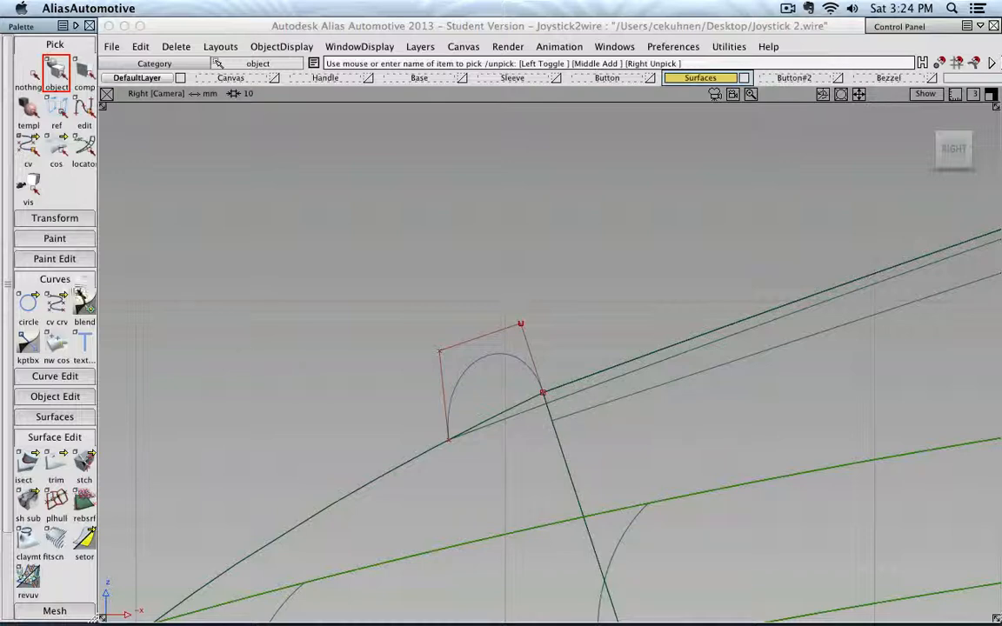
# Step: Align the profile curve's start with G0 Position continuity to the revolve#6.V=1.0 boundary of the button hole's side wall
pyautogui.click(69, 279)
pyautogui.click(68, 360)
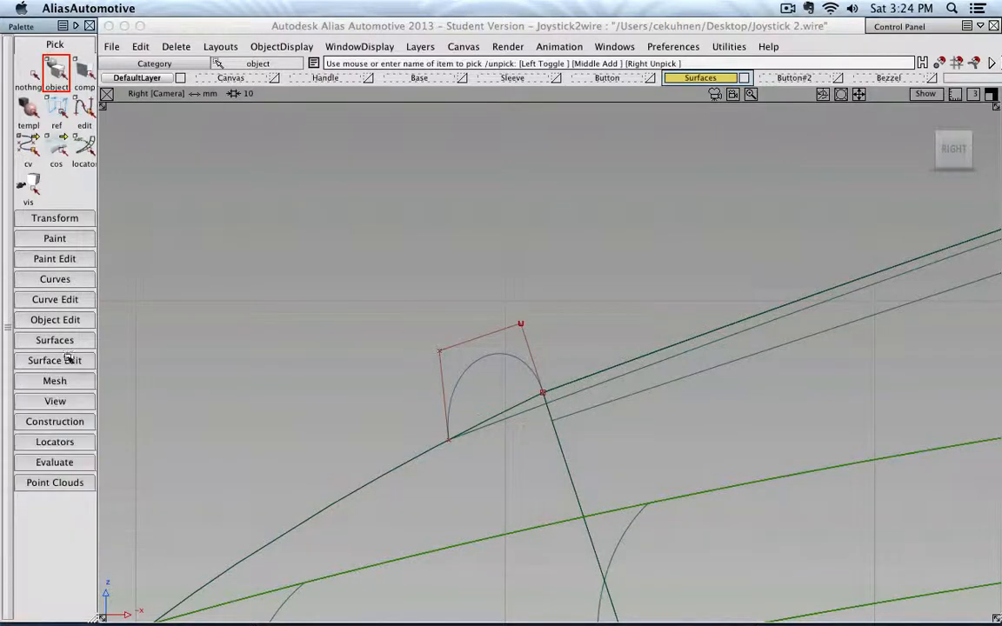
pyautogui.click(40, 44)
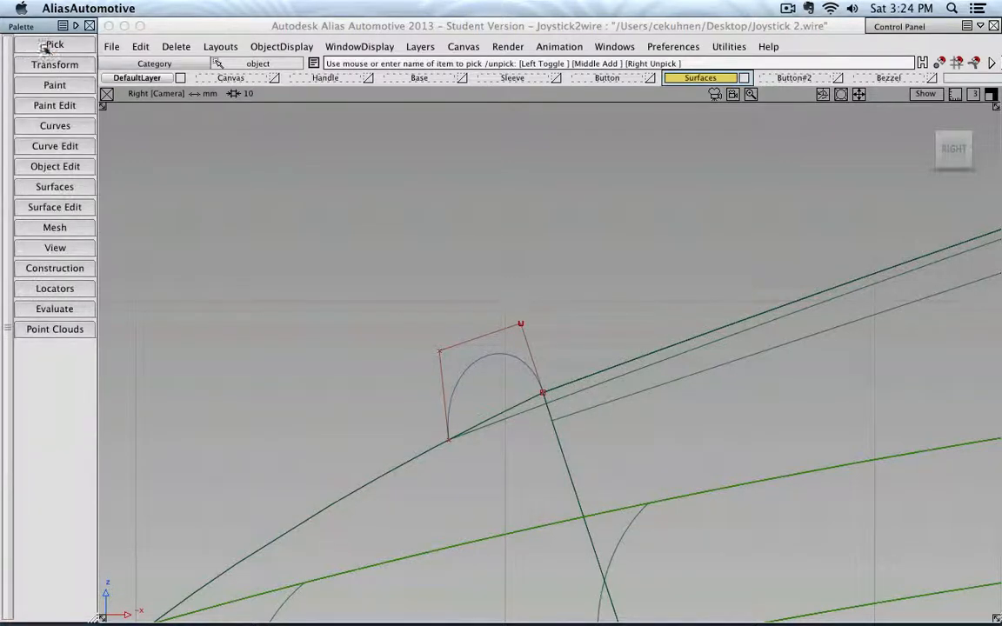
pyautogui.click(70, 166)
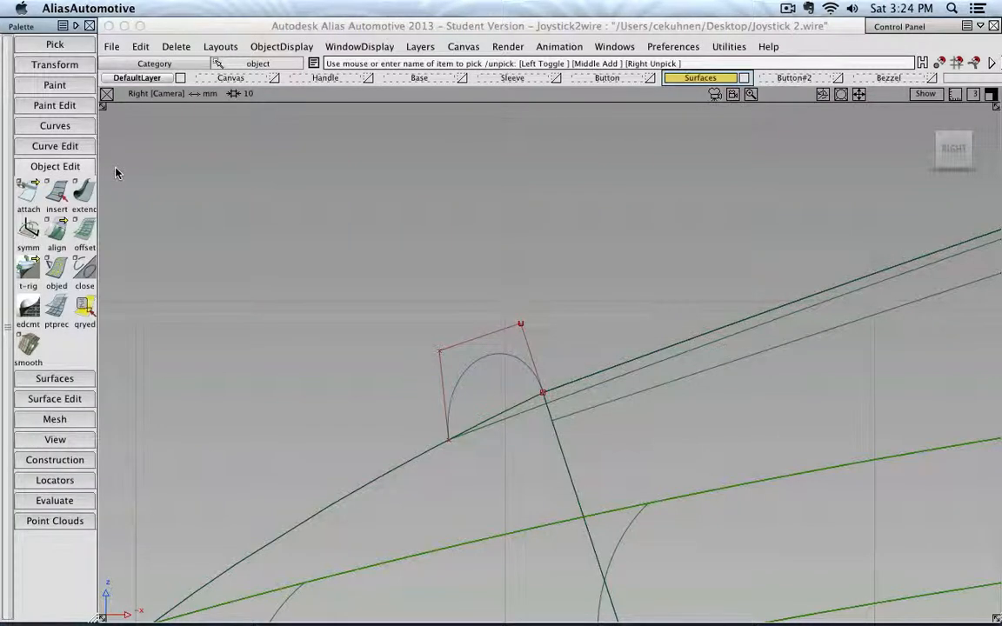
pyautogui.doubleClick(51, 238)
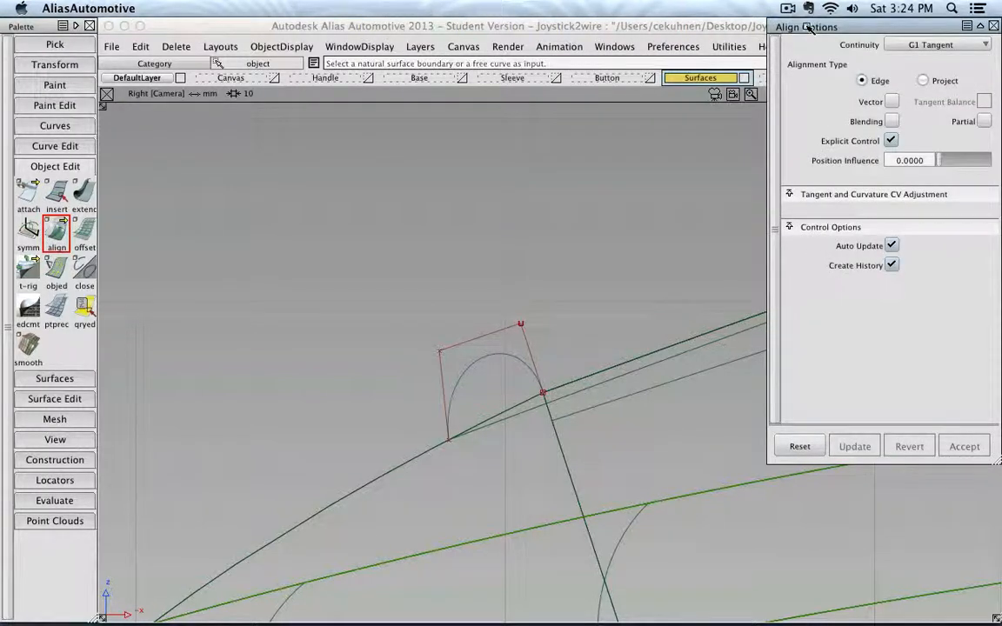
pyautogui.moveTo(802, 15); pyautogui.dragTo(143, 105)
pyautogui.click(271, 122)
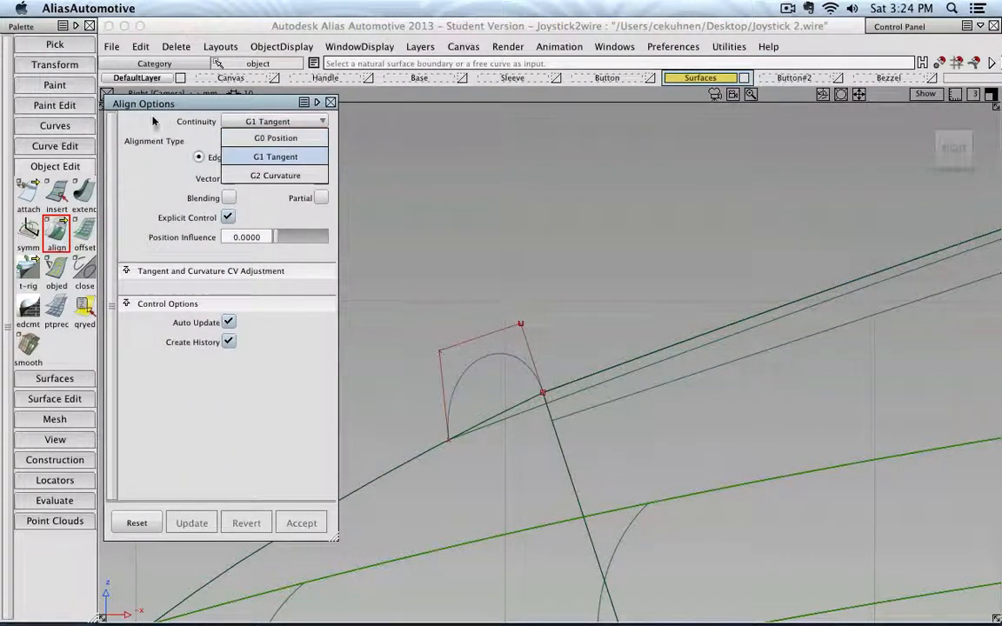
pyautogui.click(293, 143)
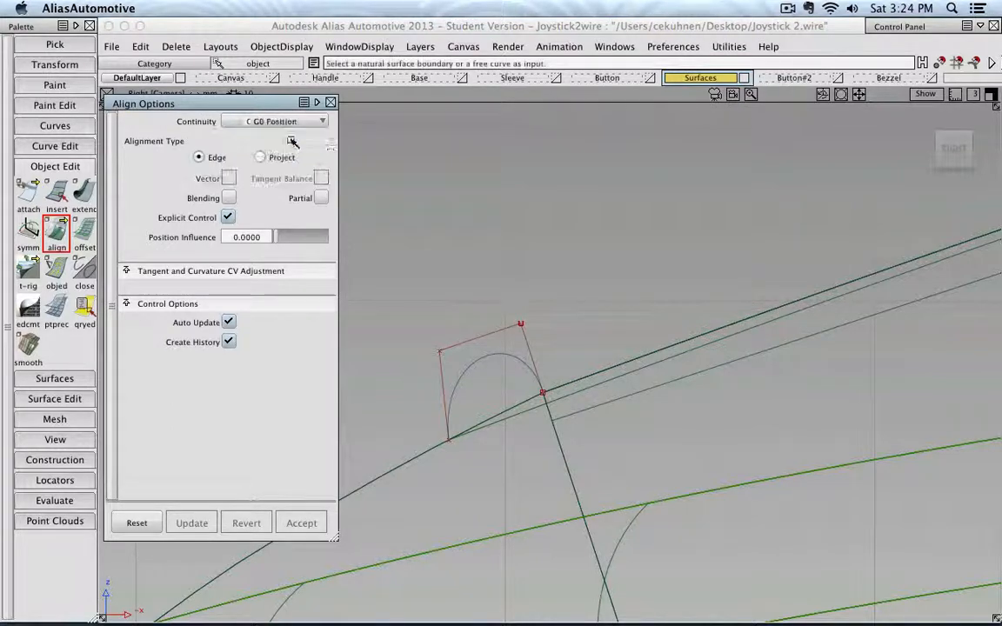
pyautogui.click(515, 360)
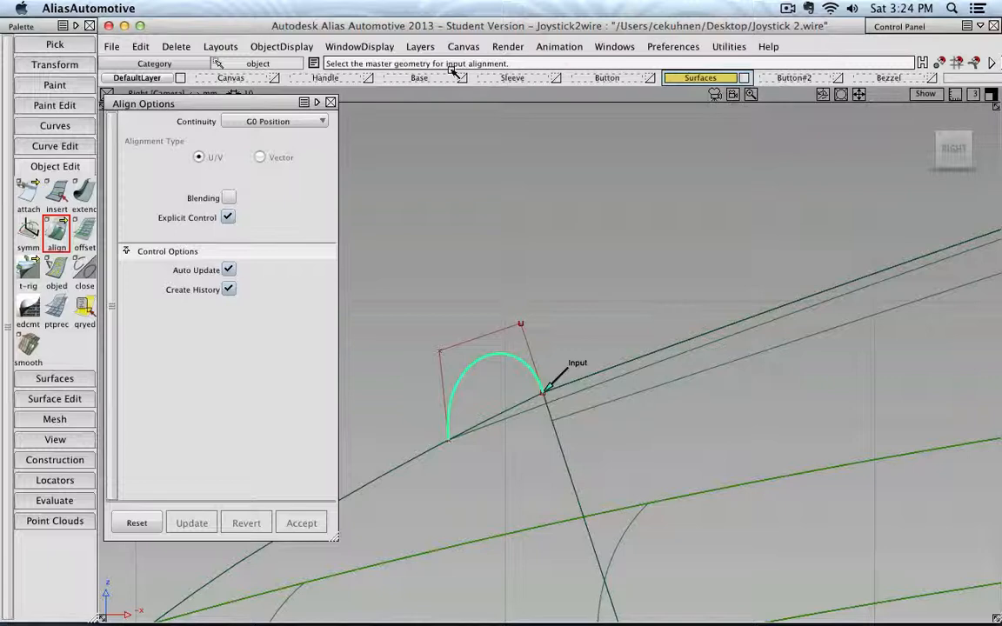
pyautogui.click(562, 449)
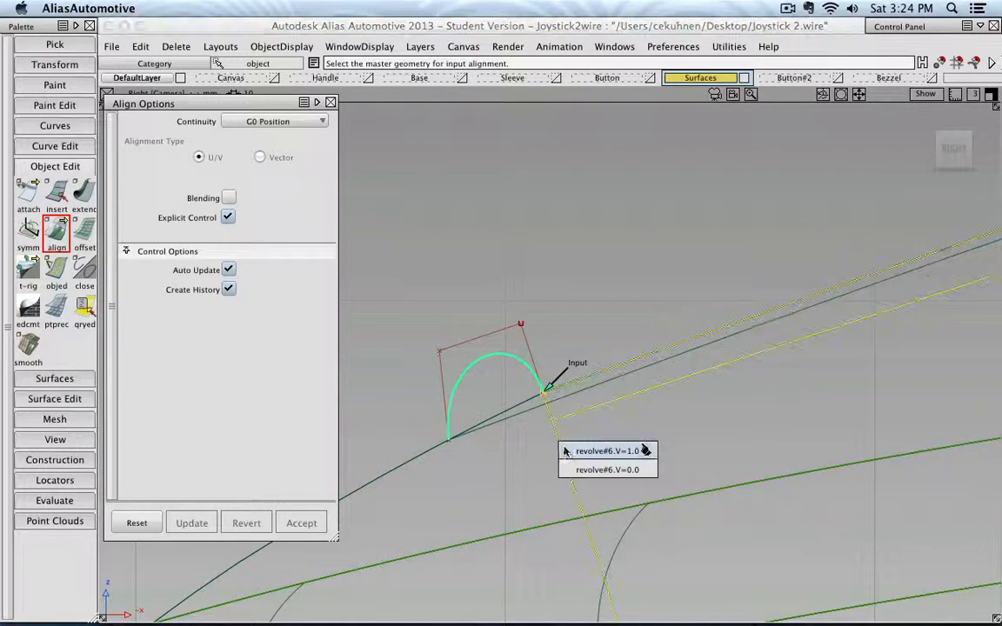
pyautogui.click(600, 451)
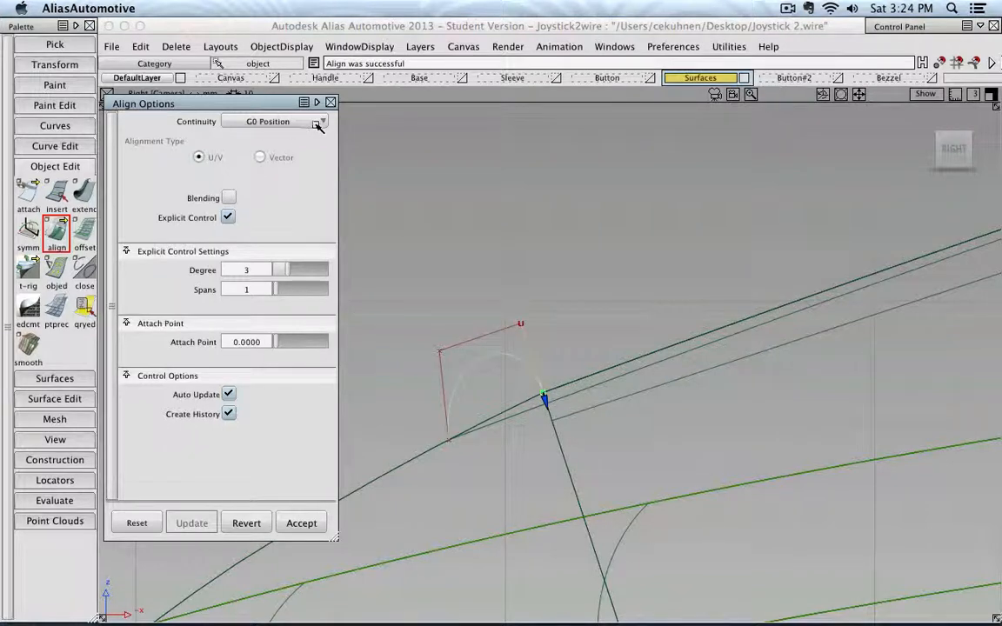
# Step: Switch the alignment between G0 Position and G1 Tangent to compare them, leaving the continuity at G1 Tangent
pyautogui.click(283, 121)
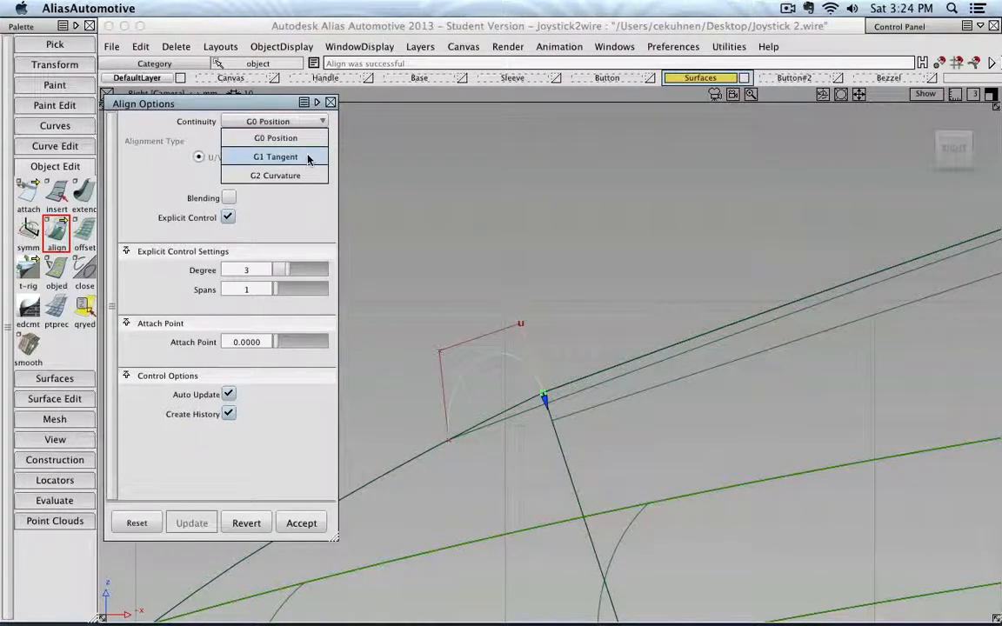
pyautogui.click(308, 157)
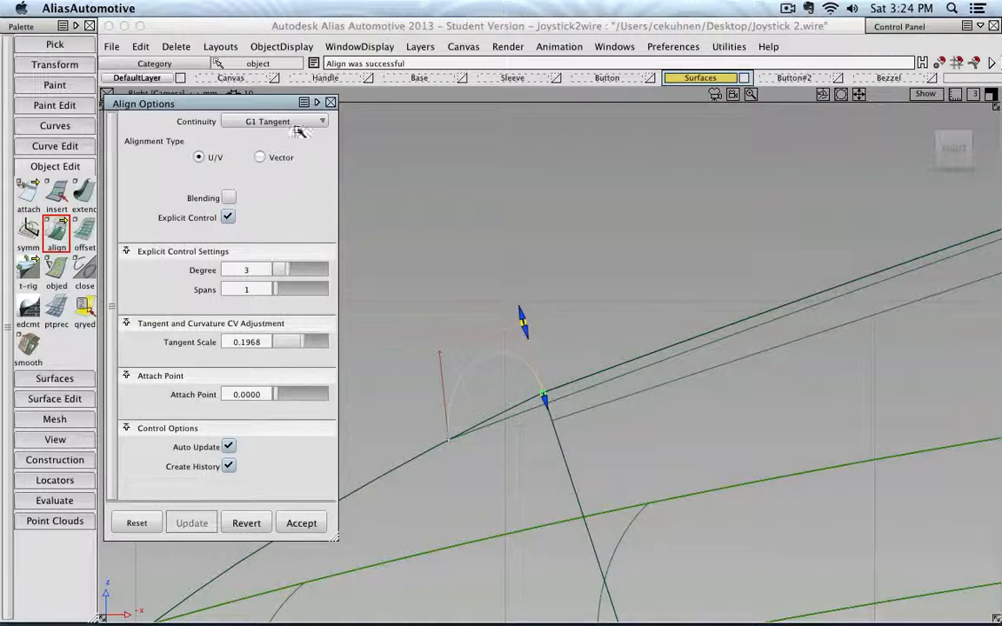
pyautogui.click(278, 121)
pyautogui.click(297, 137)
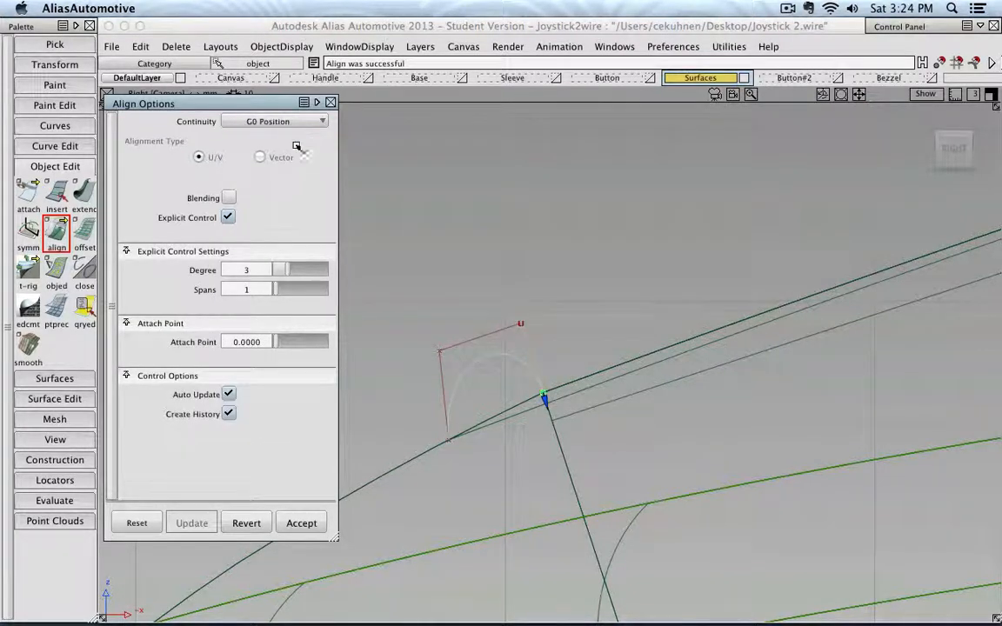
pyautogui.click(280, 121)
pyautogui.click(294, 158)
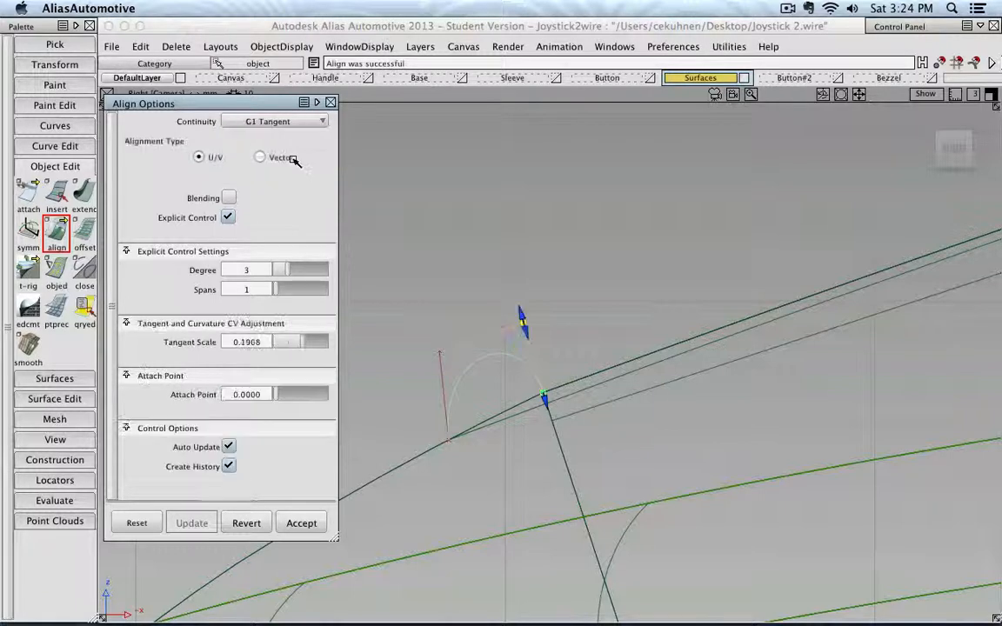
# Step: Try tangent scales of about 0.40 and 0.07, and G2 Curvature continuity with a curvature scale of about 0.24
pyautogui.moveTo(519, 314); pyautogui.dragTo(509, 239)
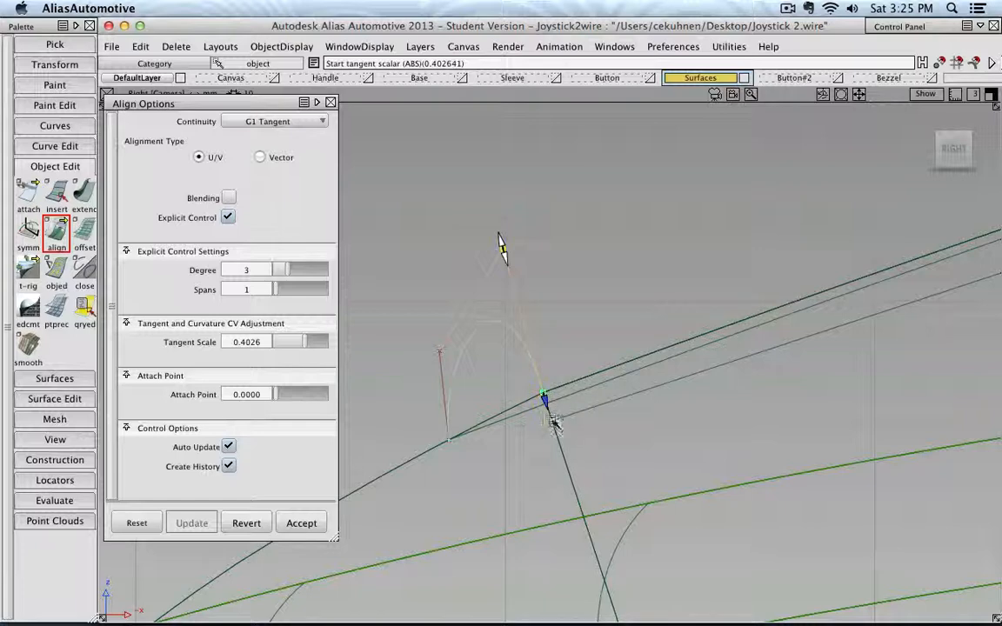
pyautogui.moveTo(502, 248); pyautogui.dragTo(540, 355)
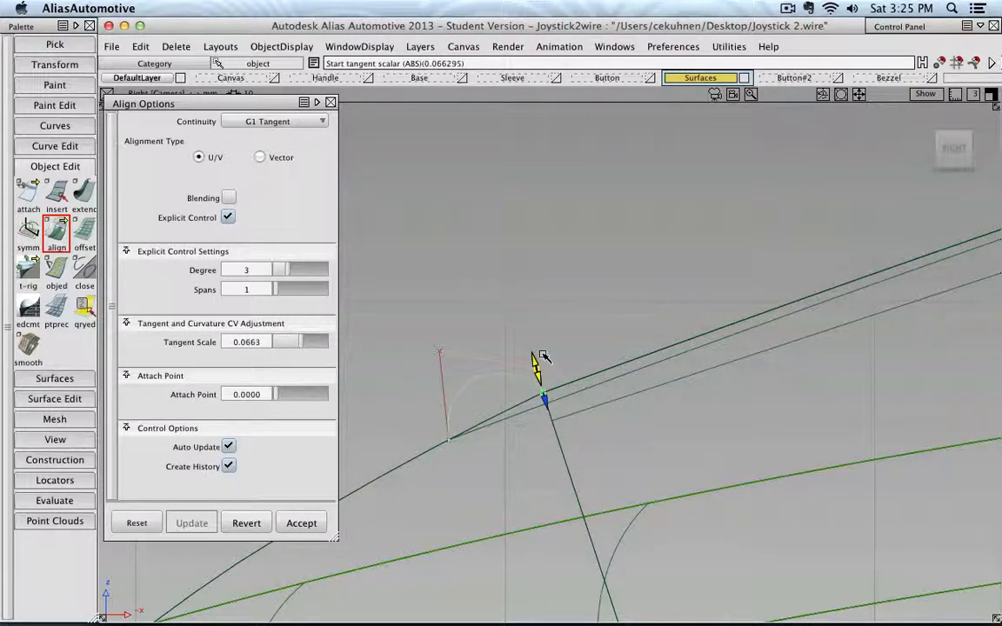
pyautogui.click(294, 122)
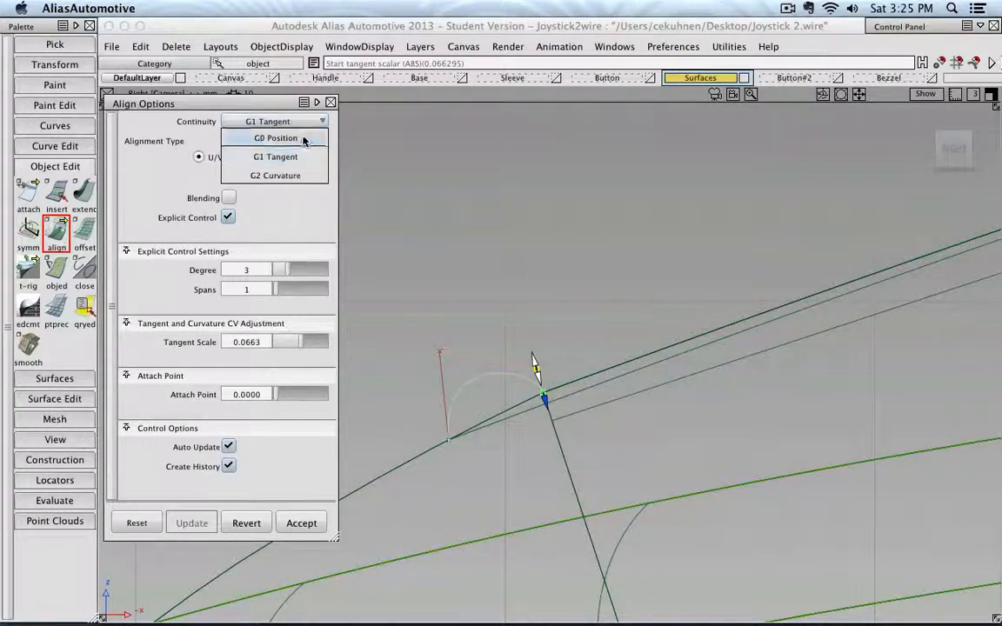
pyautogui.click(311, 175)
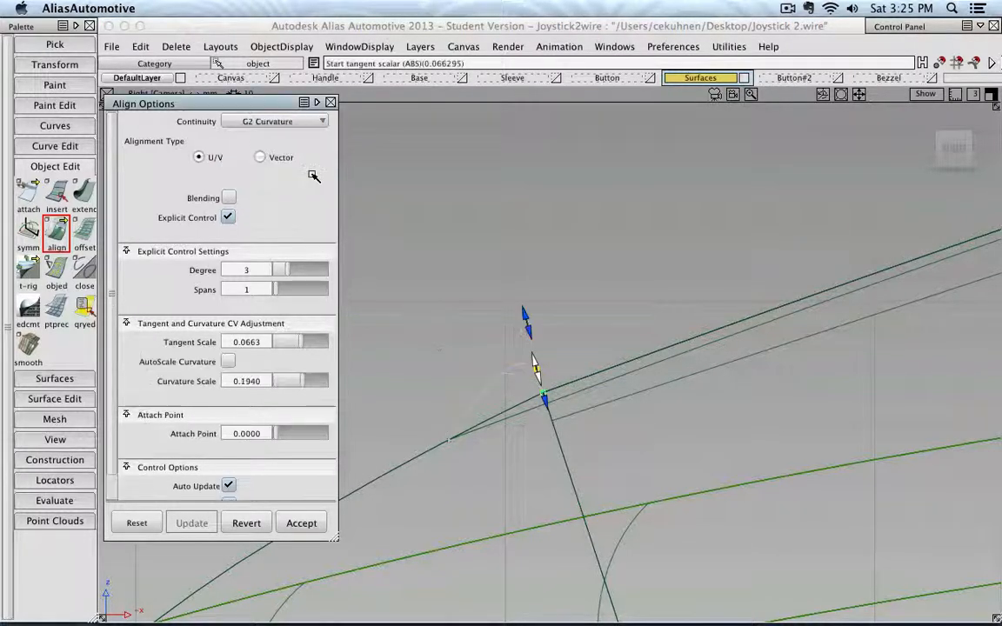
pyautogui.moveTo(520, 306)
pyautogui.mouseDown()
pyautogui.moveTo(513, 275)
pyautogui.moveTo(528, 324)
pyautogui.moveTo(519, 300)
pyautogui.mouseUp()
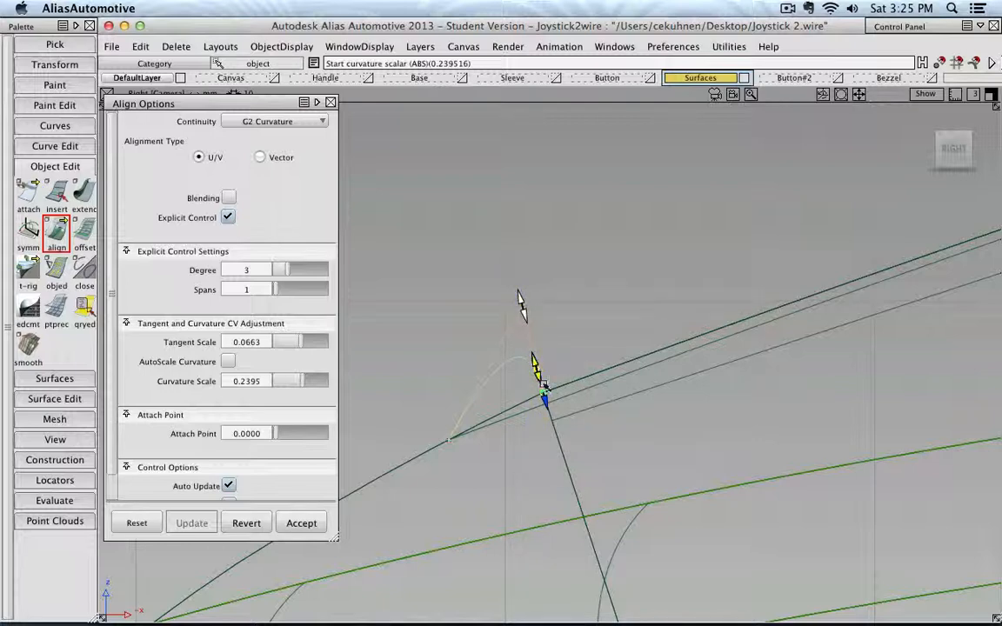
# Step: Set the alignment's continuity to G1 Tangent with a tangent scale of about 0.1745, and close the Align options
pyautogui.click(260, 121)
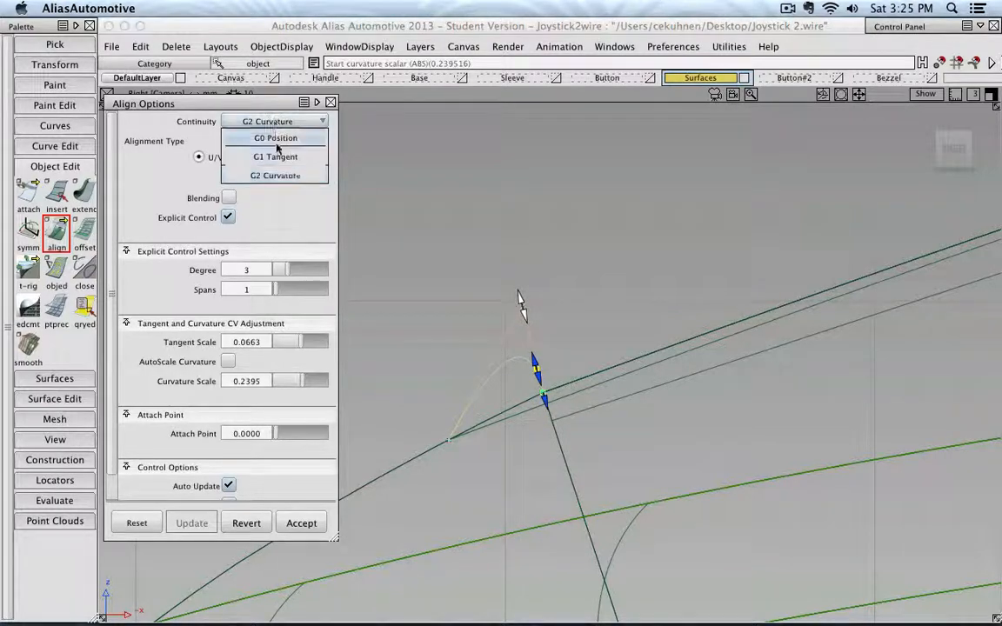
pyautogui.click(280, 154)
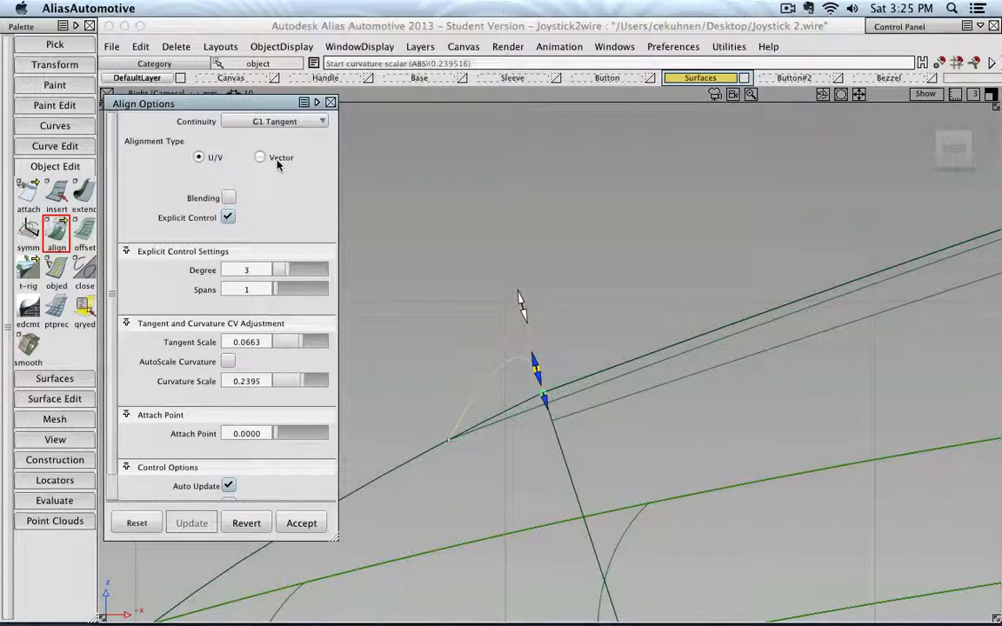
pyautogui.click(531, 355)
pyautogui.moveTo(532, 355); pyautogui.dragTo(525, 330)
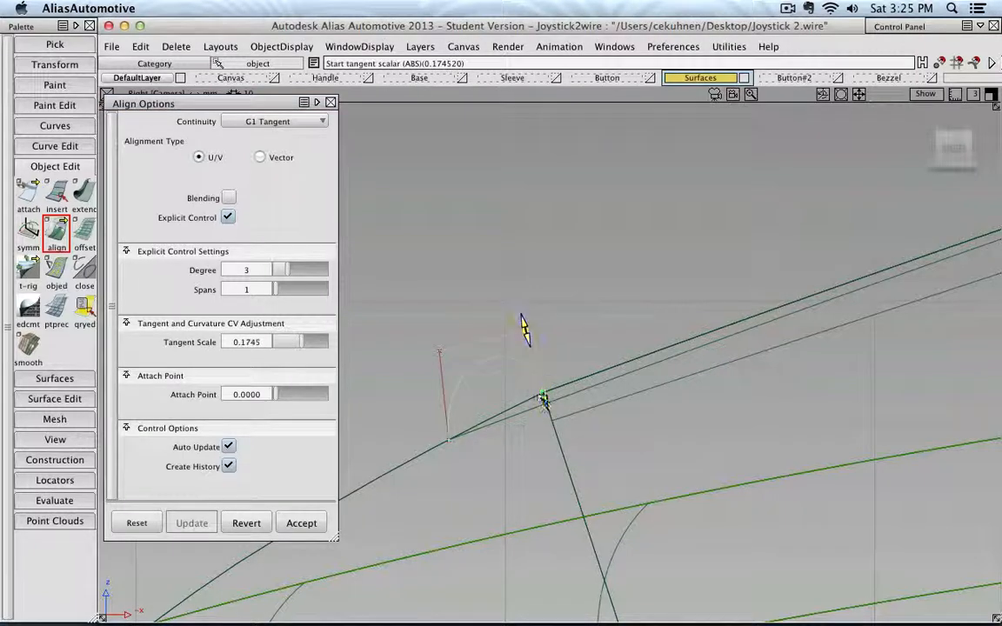
pyautogui.click(330, 102)
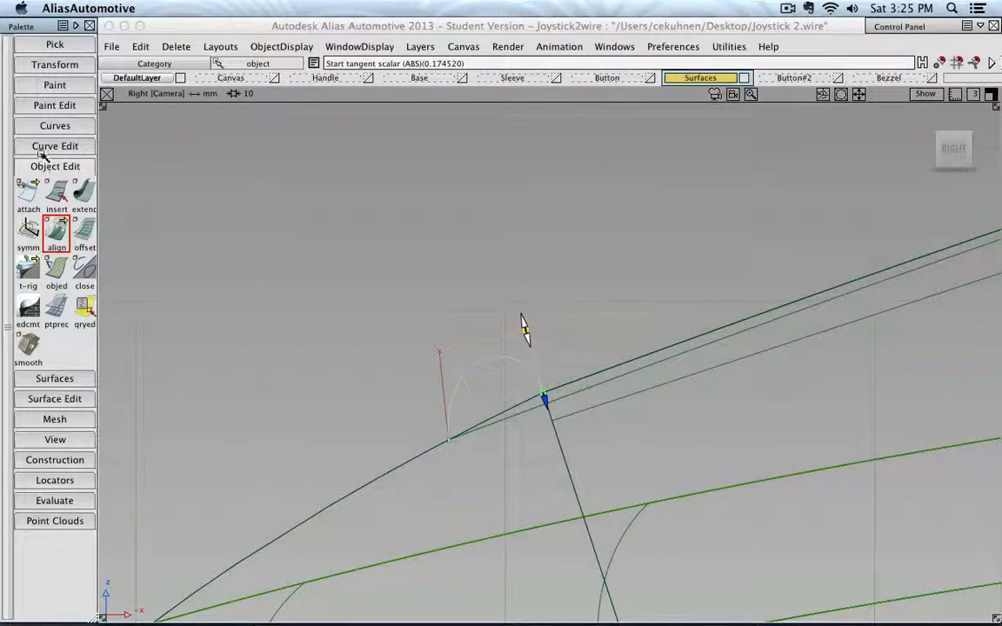
# Step: Pick the profile curve's third CV and move it slightly outward and down to reshape the arch
pyautogui.click(62, 64)
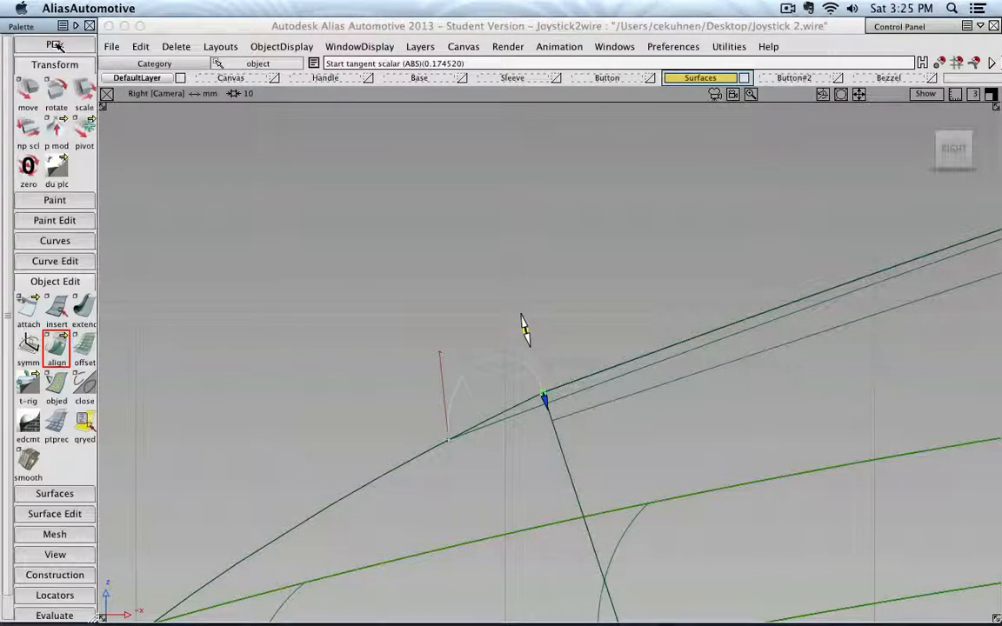
pyautogui.click(53, 44)
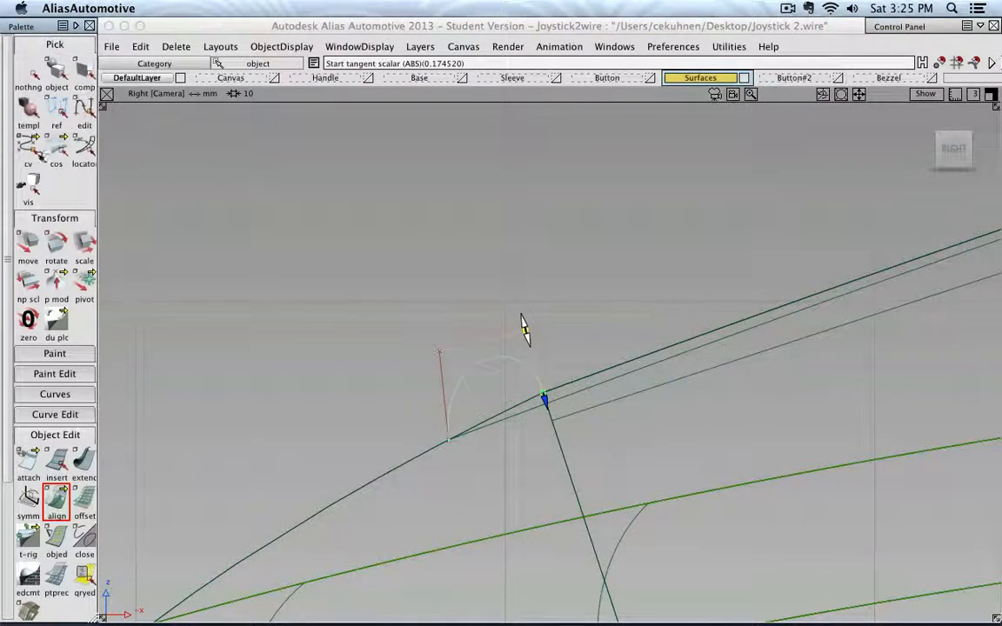
pyautogui.click(27, 146)
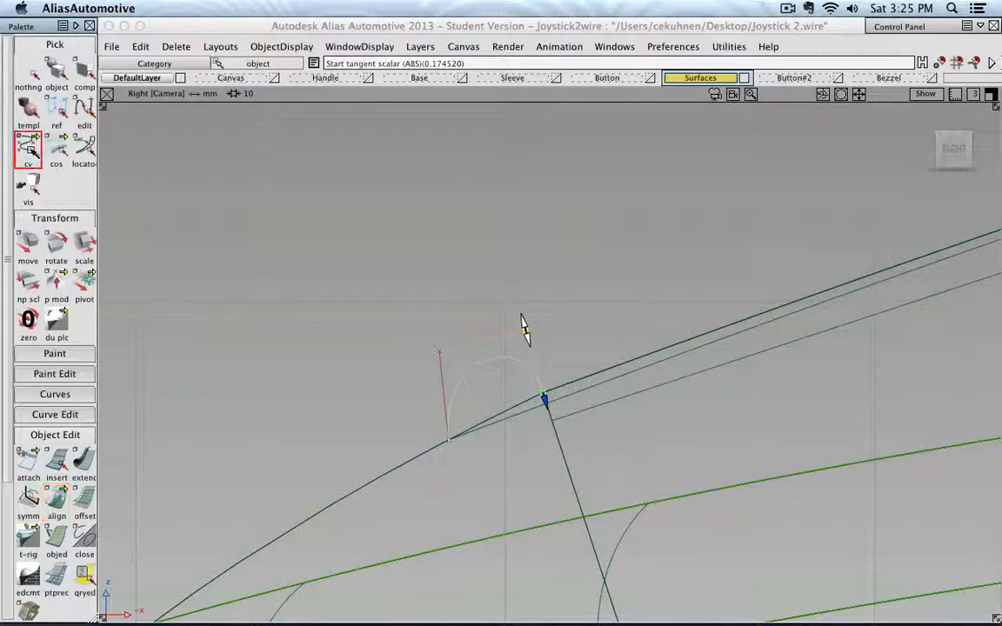
pyautogui.click(441, 355)
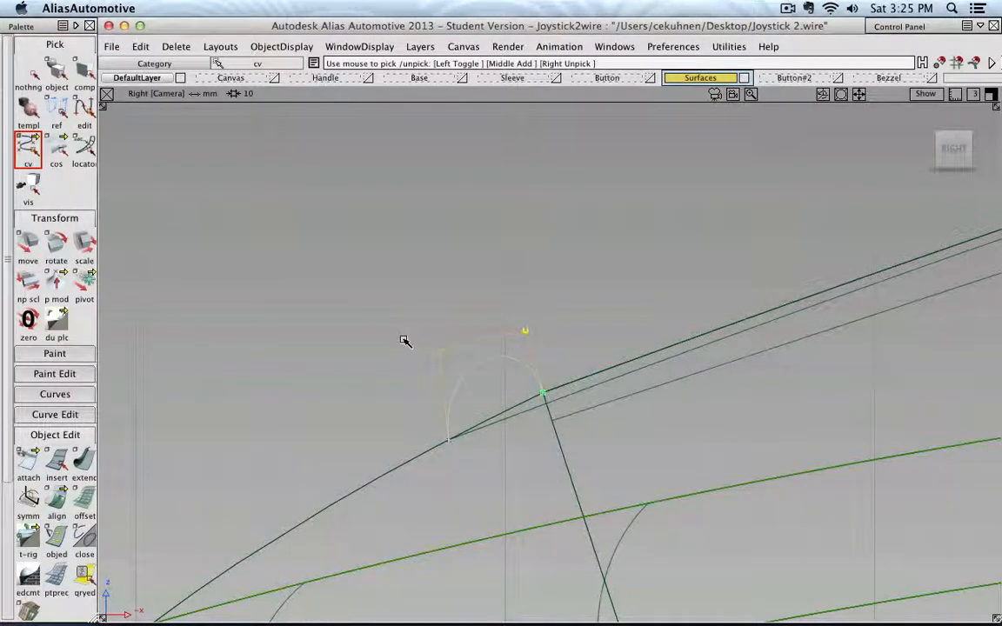
pyautogui.keyDown('ctrl'); pyautogui.keyDown('shift'); pyautogui.moveTo(411, 330); pyautogui.dragTo(410, 292); pyautogui.keyUp('shift'); pyautogui.keyUp('ctrl')
pyautogui.click(28, 244)
pyautogui.moveTo(329, 306)
pyautogui.mouseDown()
pyautogui.moveTo(327, 325)
pyautogui.moveTo(372, 337)
pyautogui.moveTo(321, 339)
pyautogui.moveTo(320, 324)
pyautogui.moveTo(398, 285)
pyautogui.mouseUp()
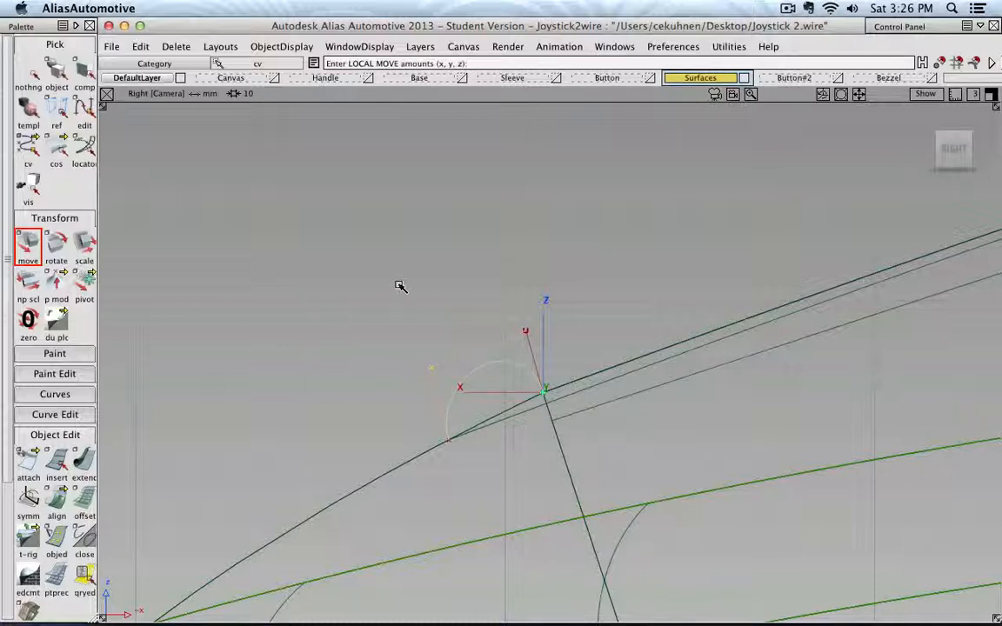